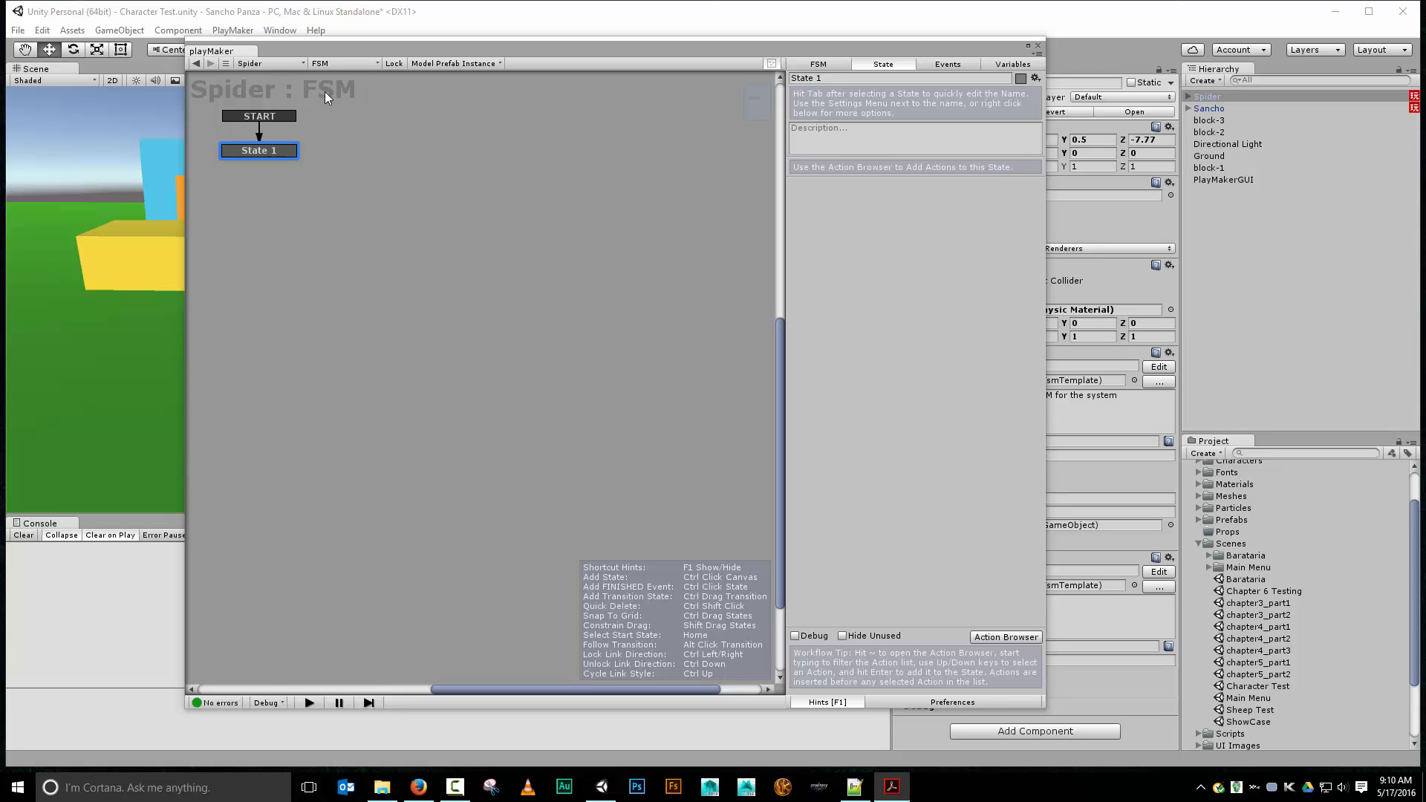
- Name the Spider's new FSM Patrolling and give it the description "Spider is patrolling its area"
left_click(819, 64)
left_click(847, 77)
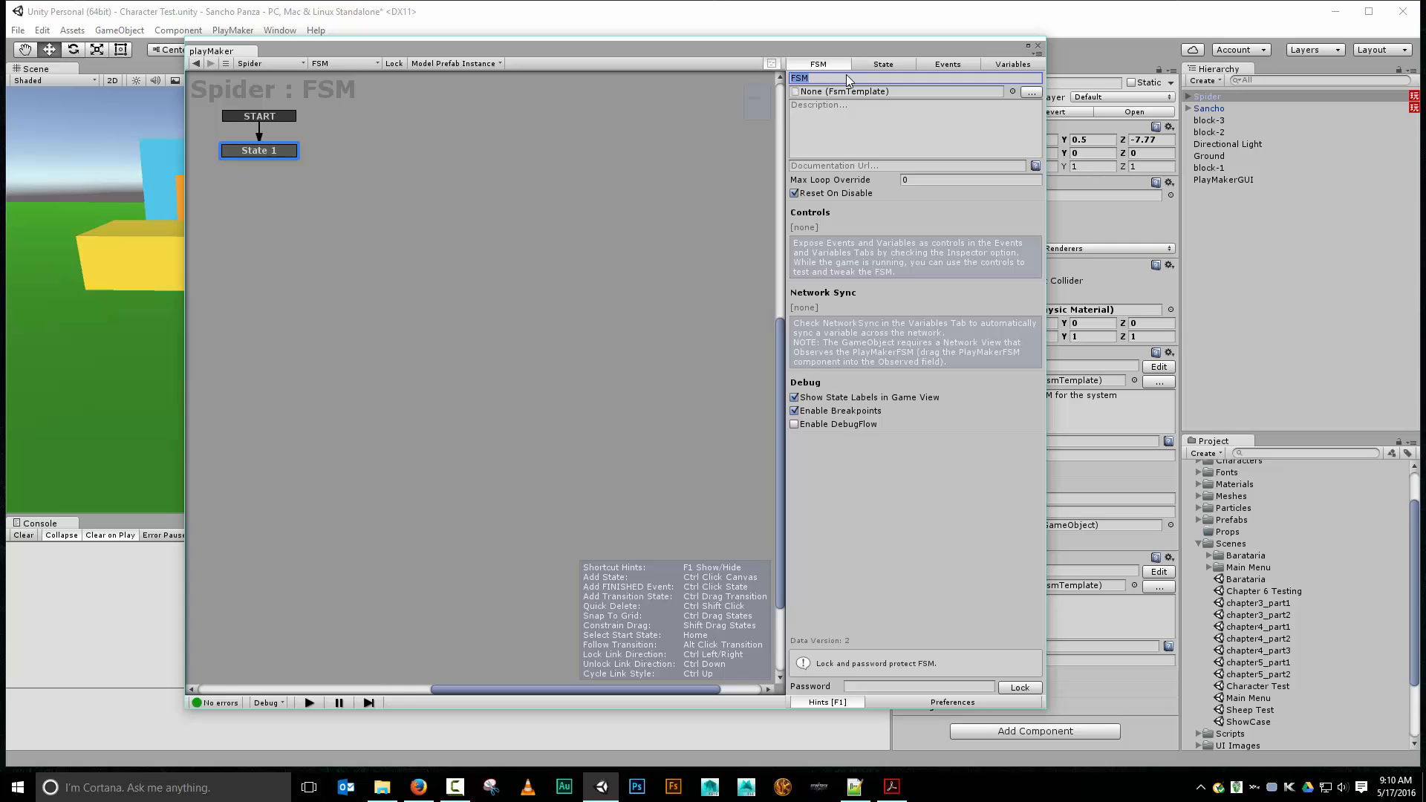
type("Patrolling")
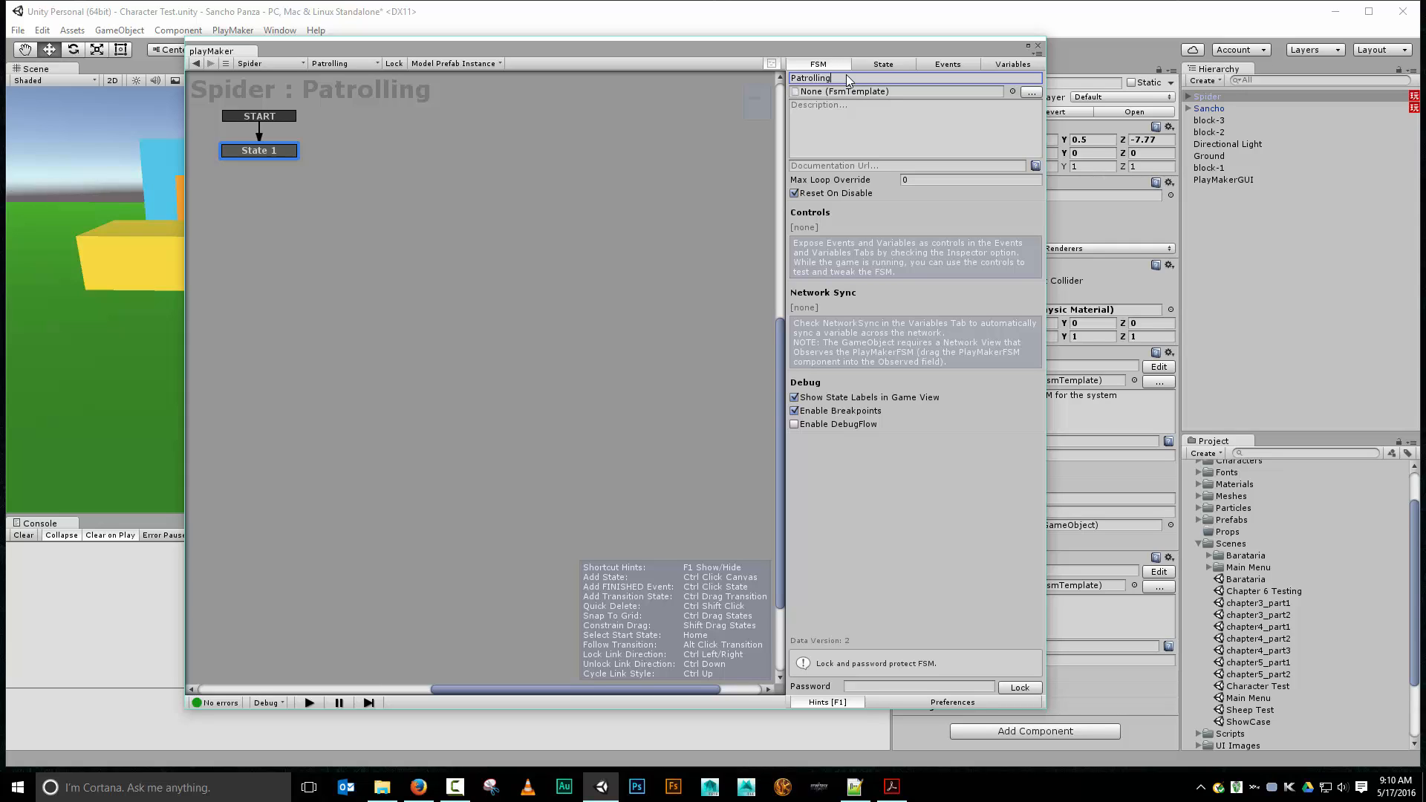
left_click(897, 112)
type("Spi")
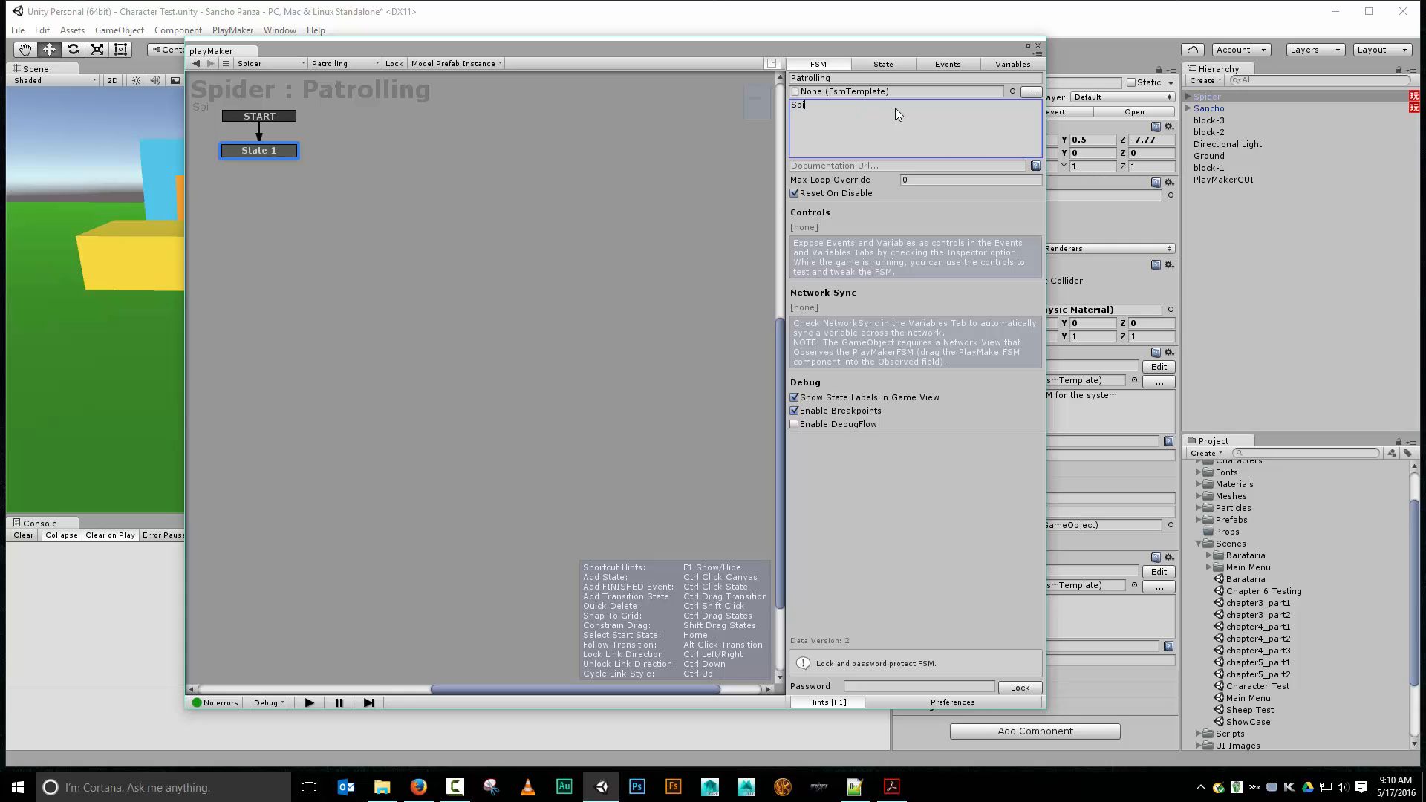
type("der is patrolling its area")
- Add an event named "Out of Bounds" to the Patrolling FSM
left_click(896, 66)
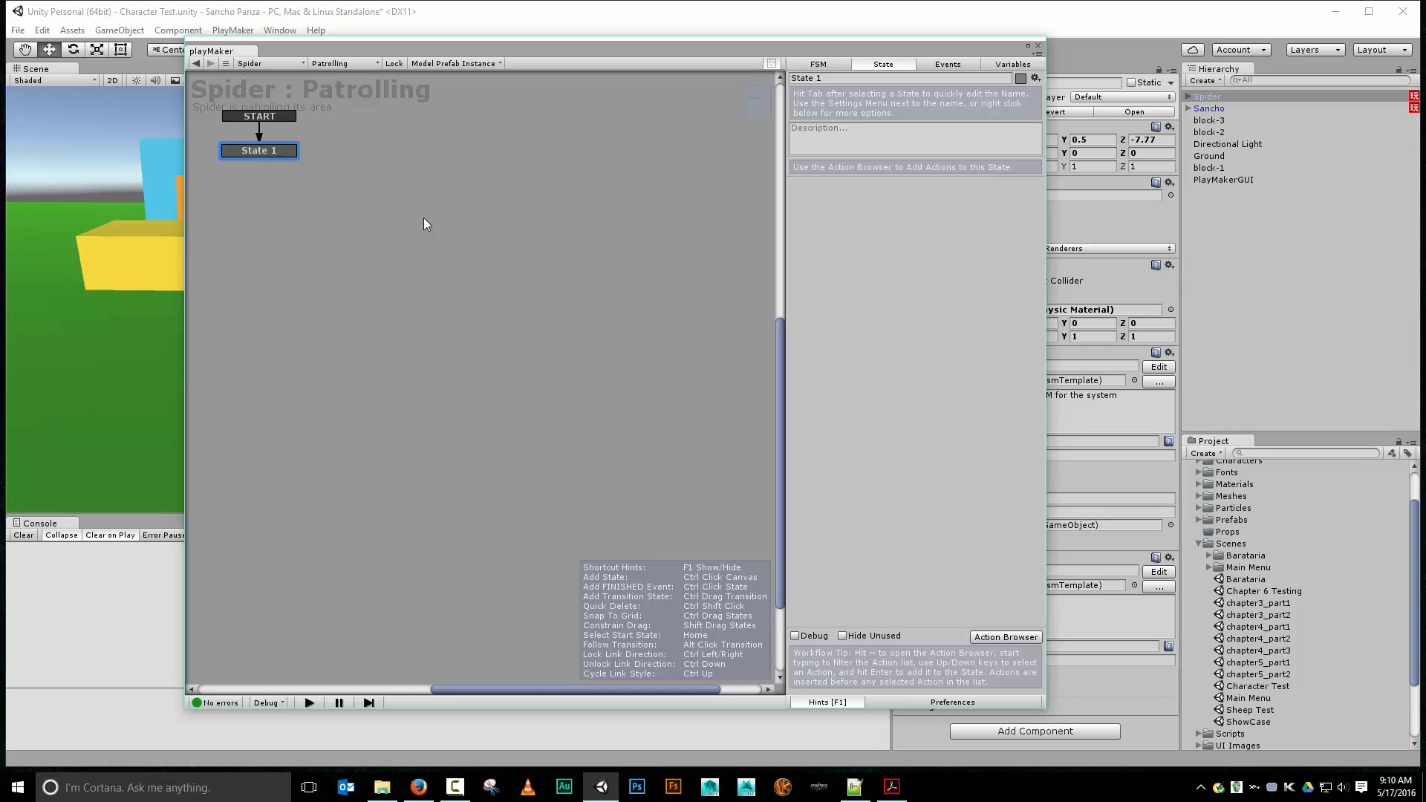
middle_click_drag(423, 223, 472, 334)
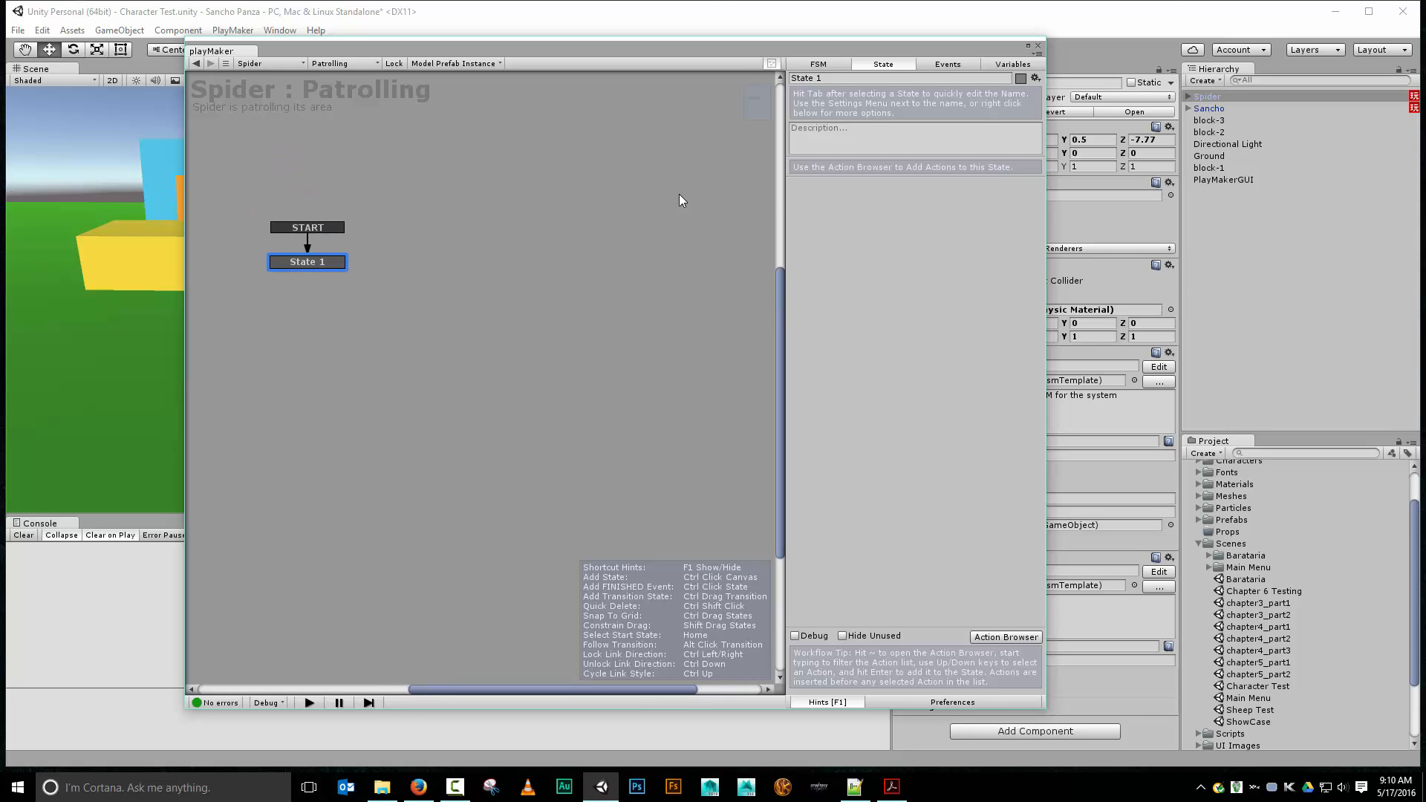
left_click(937, 66)
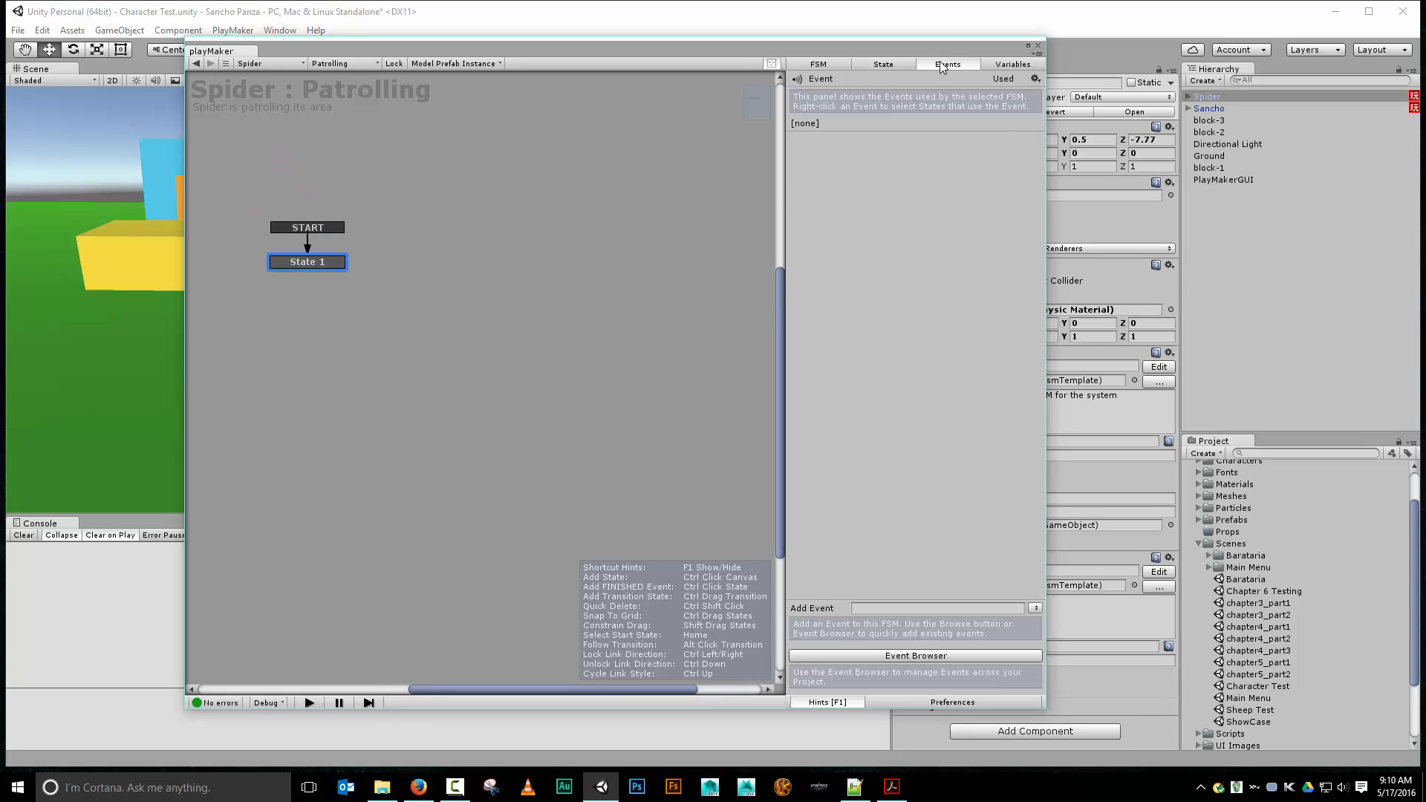
left_click(933, 609)
type("Out of Bounds")
key("Return")
- Add an Int variable named index to the Patrolling FSM
left_click(1011, 65)
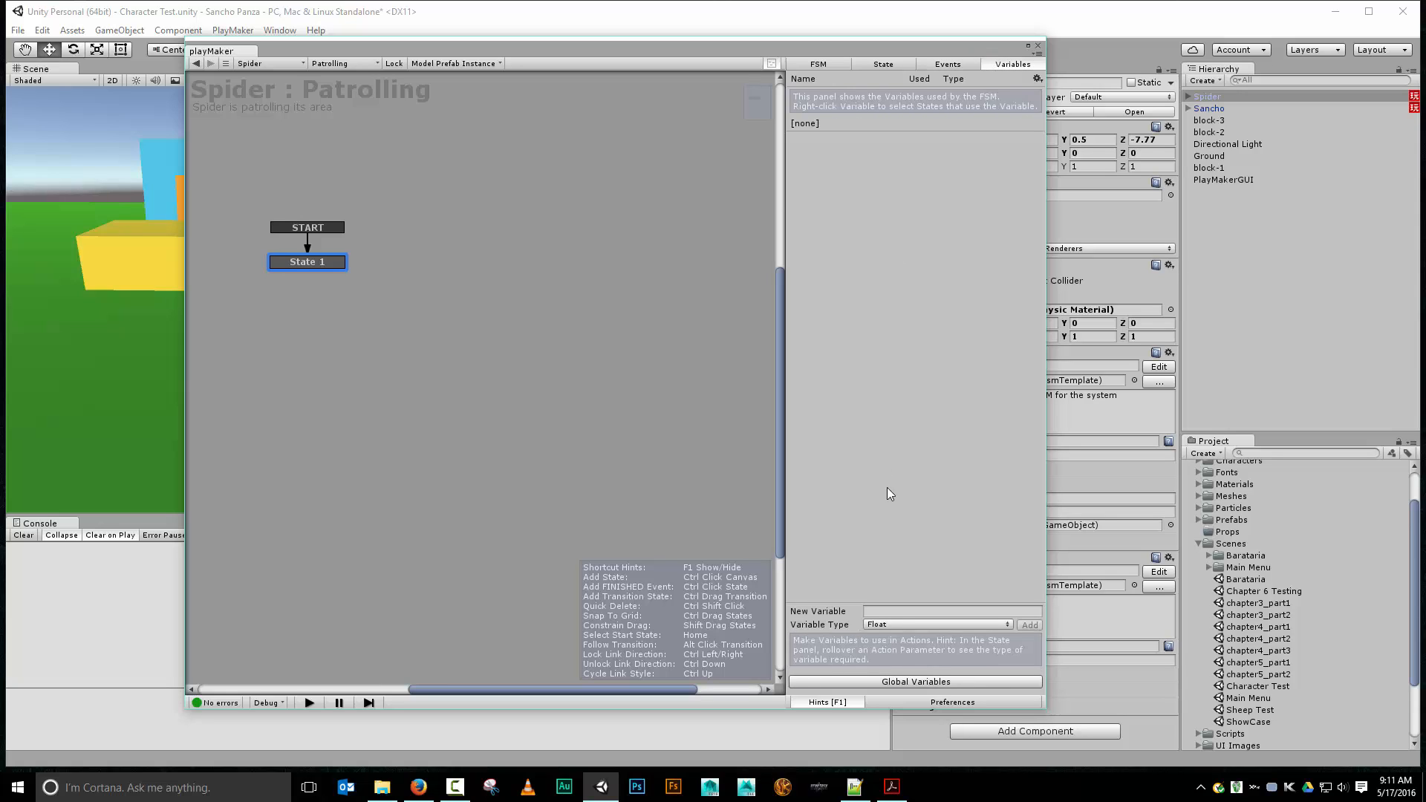
left_click(891, 610)
type("index")
left_click(909, 625)
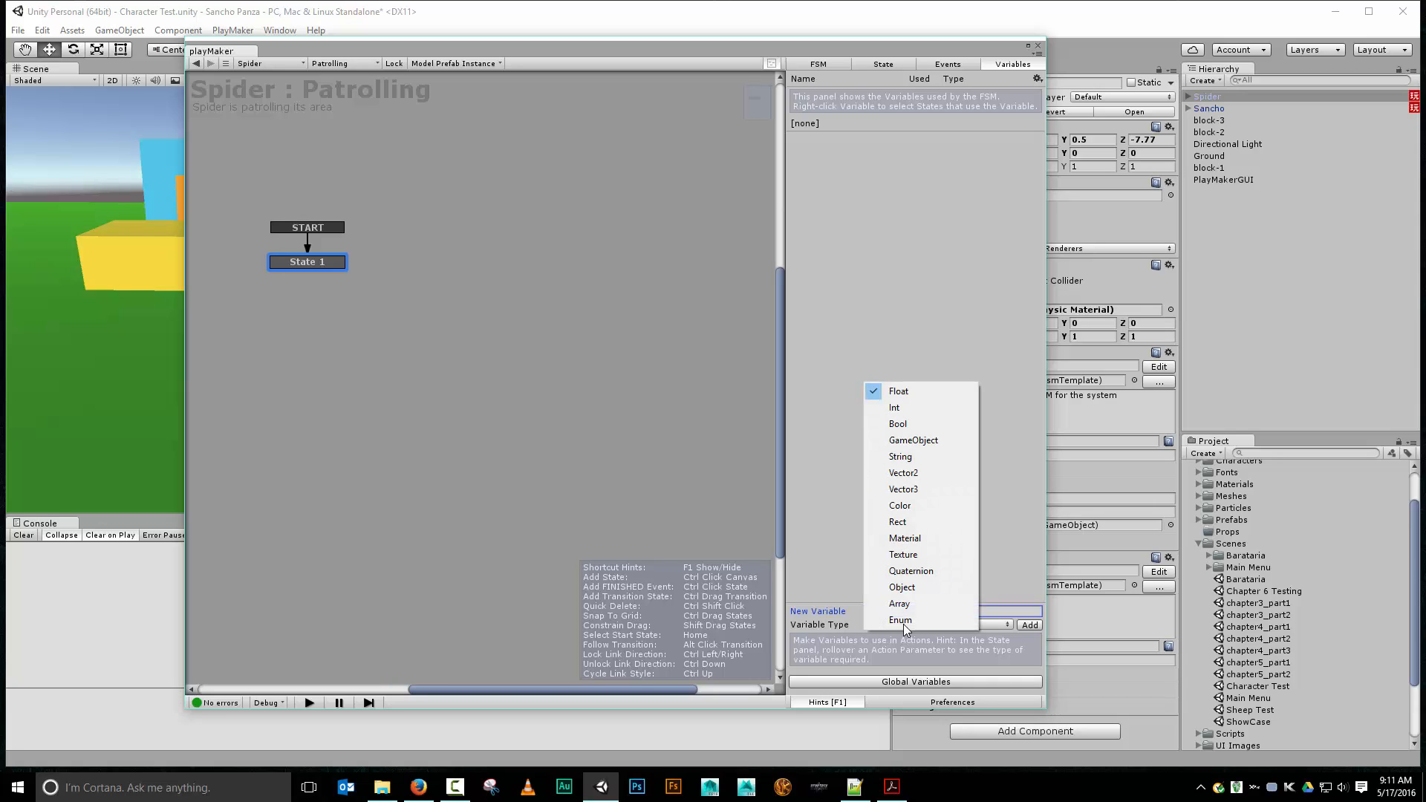
left_click(896, 409)
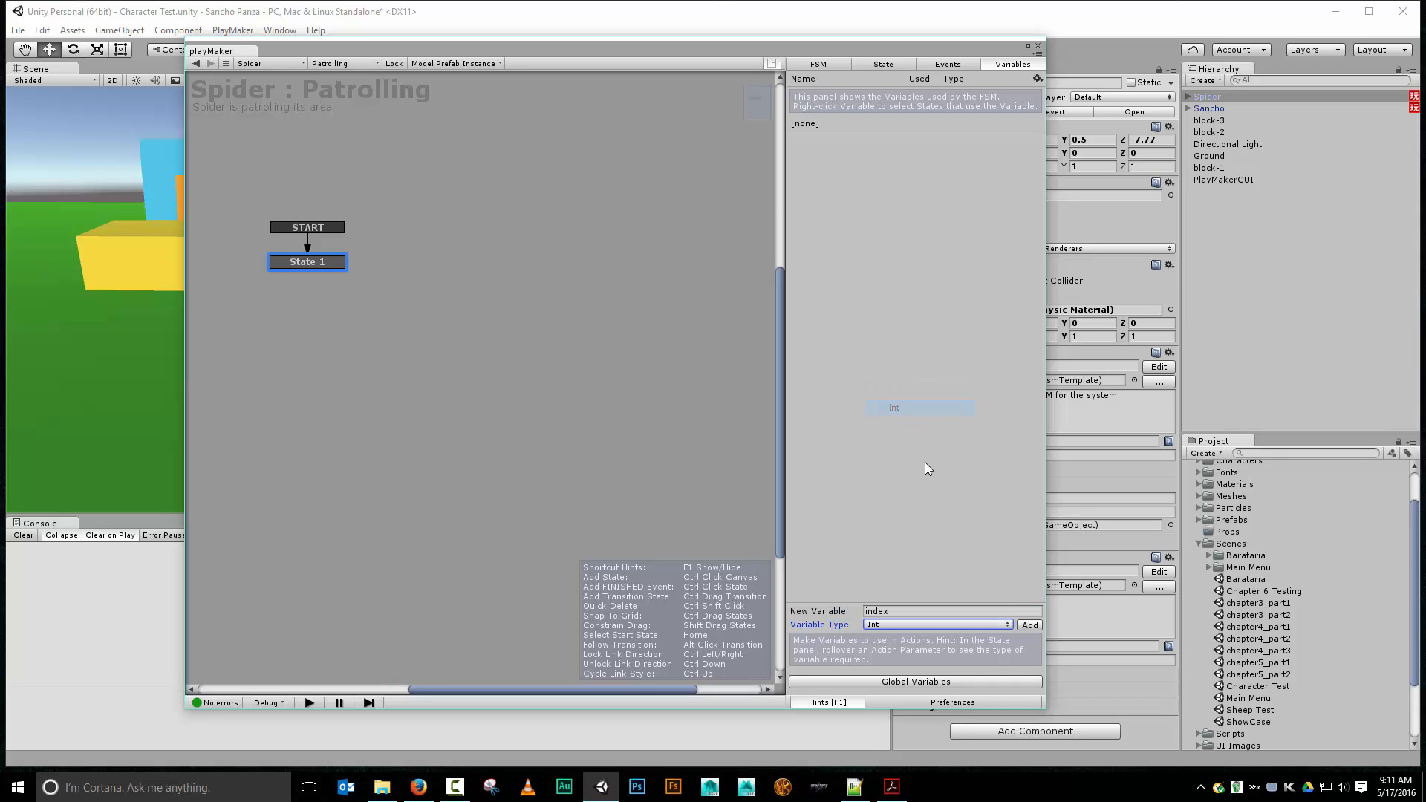
left_click(1029, 625)
left_click(905, 517)
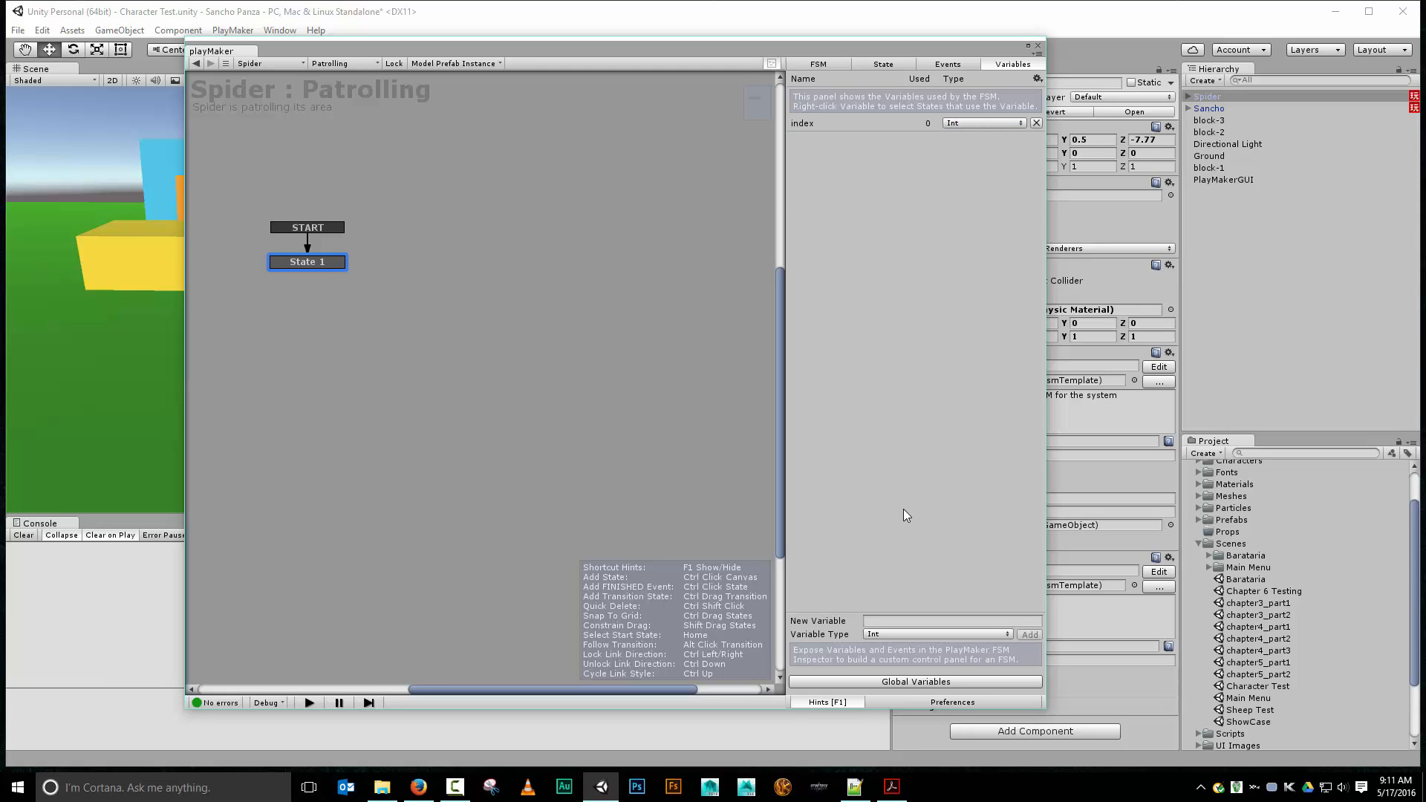
- Add a Float variable named finishRange to the Patrolling FSM
left_click(904, 621)
type("finishRange")
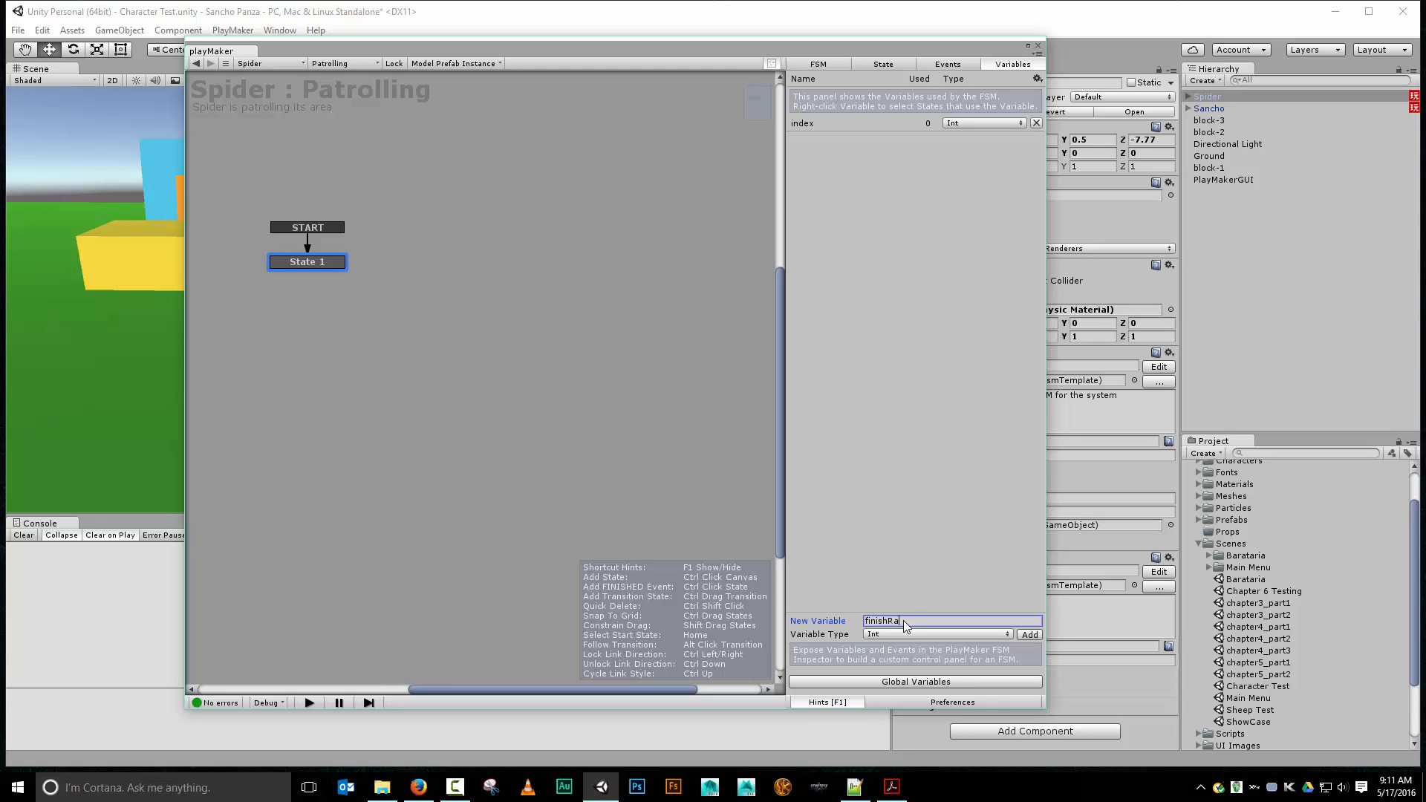
left_click(917, 635)
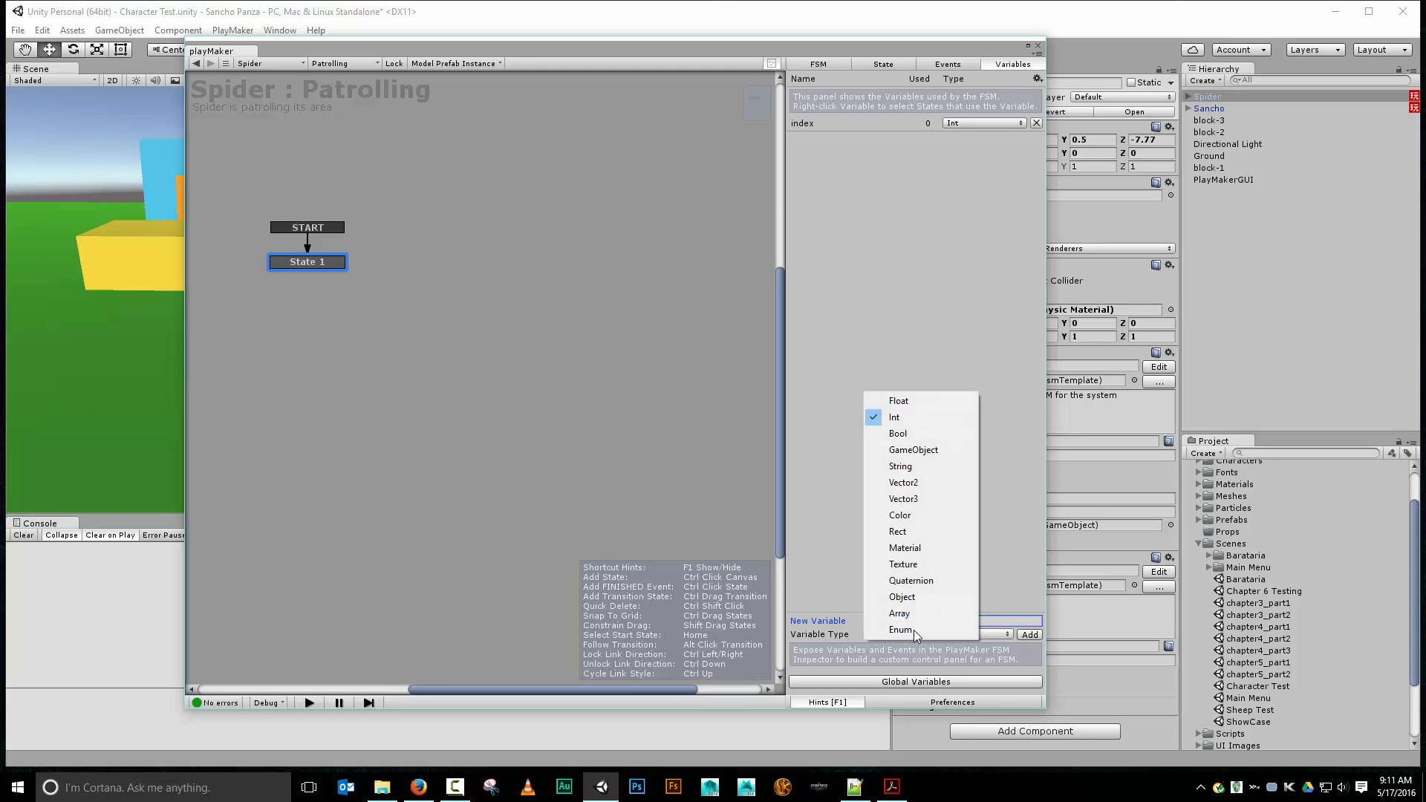
left_click(948, 408)
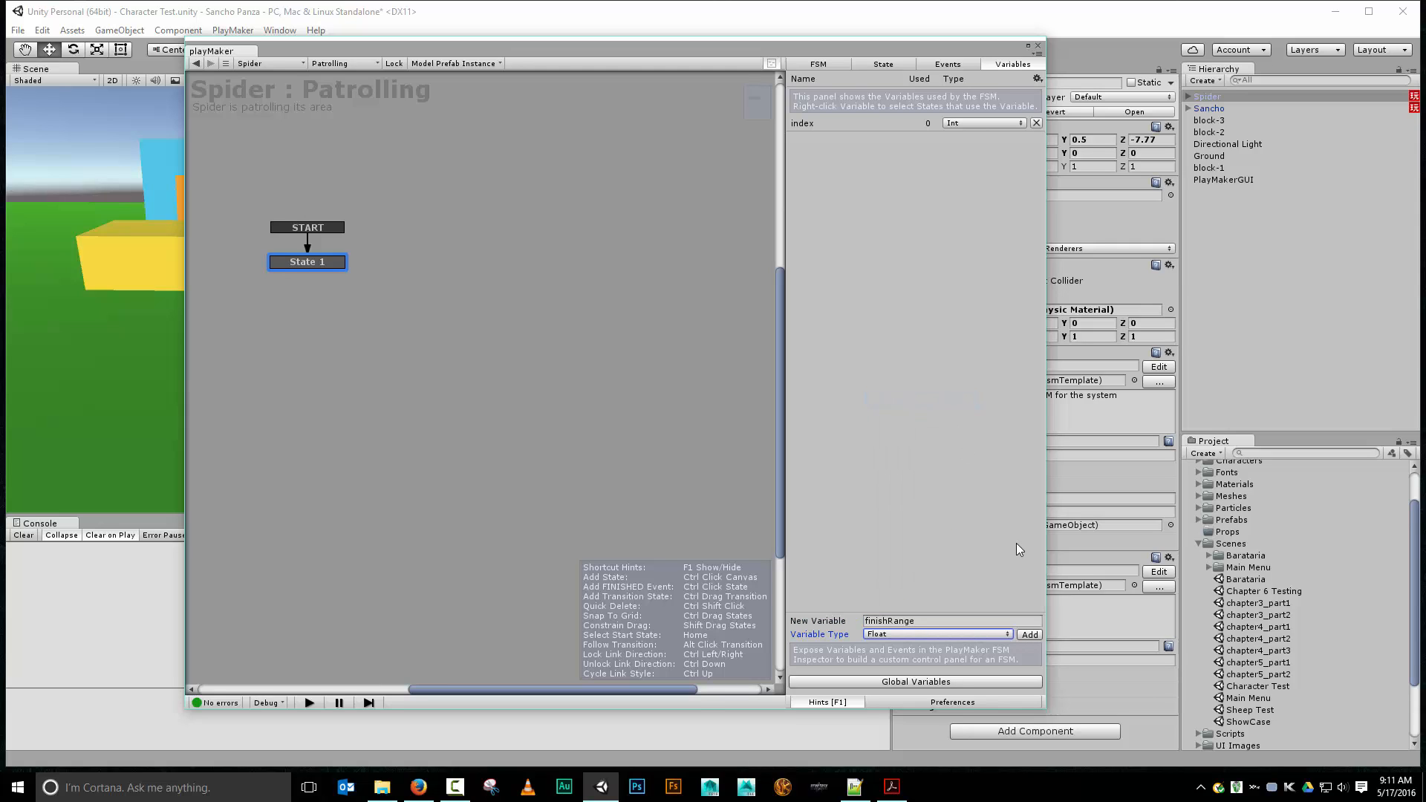
left_click(1029, 635)
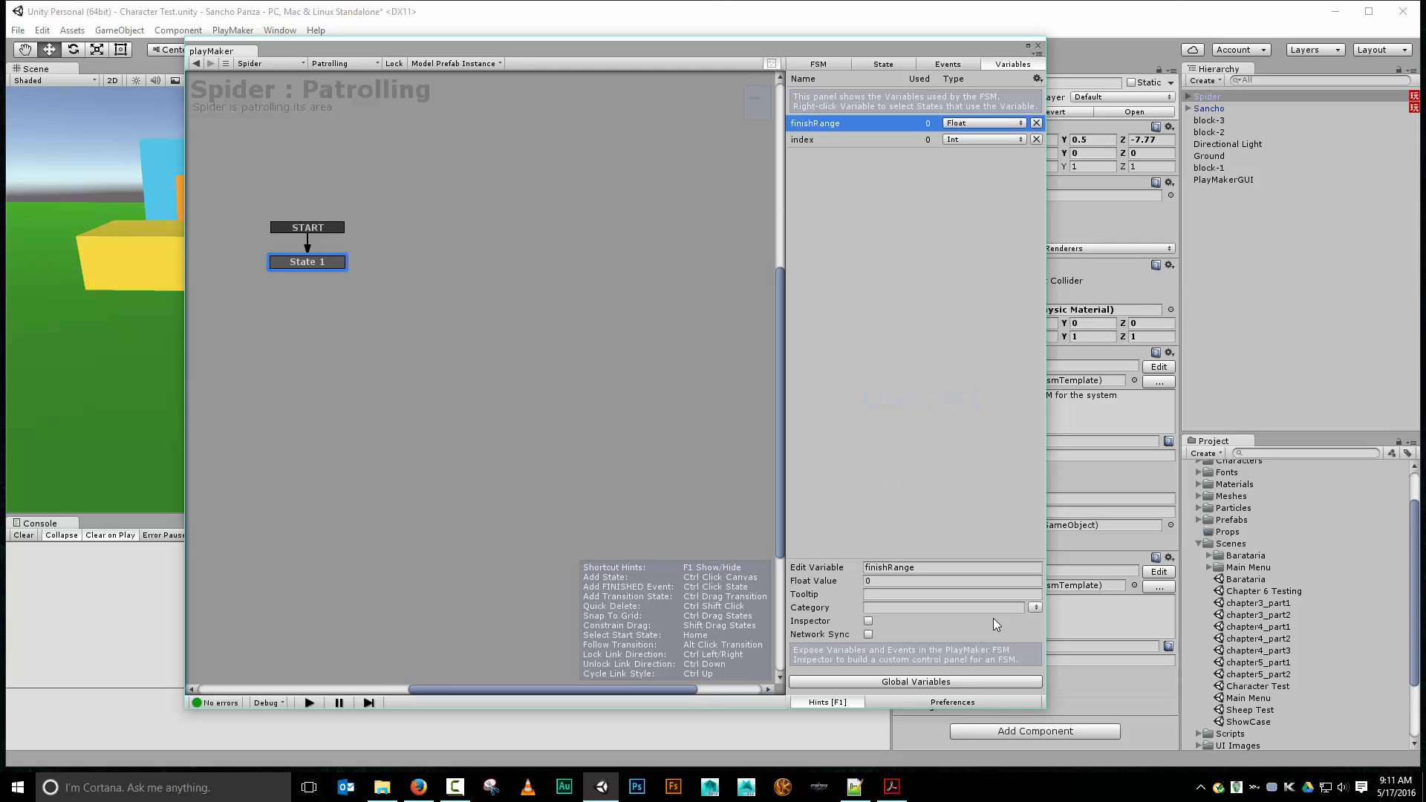
- Expose finishRange in the Inspector with the tooltip "How close spider must get to target to be considered to have arrived"
left_click(868, 621)
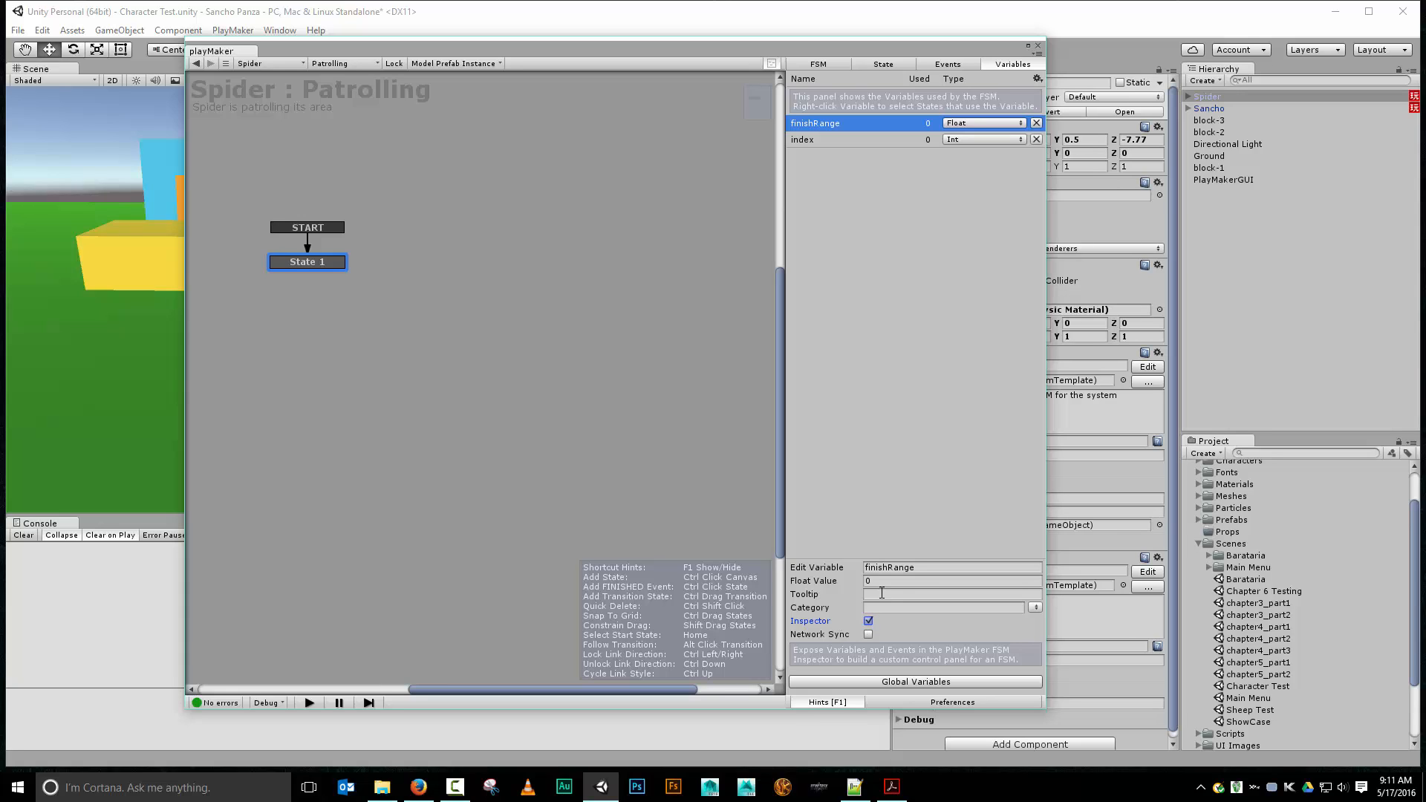
left_click(882, 595)
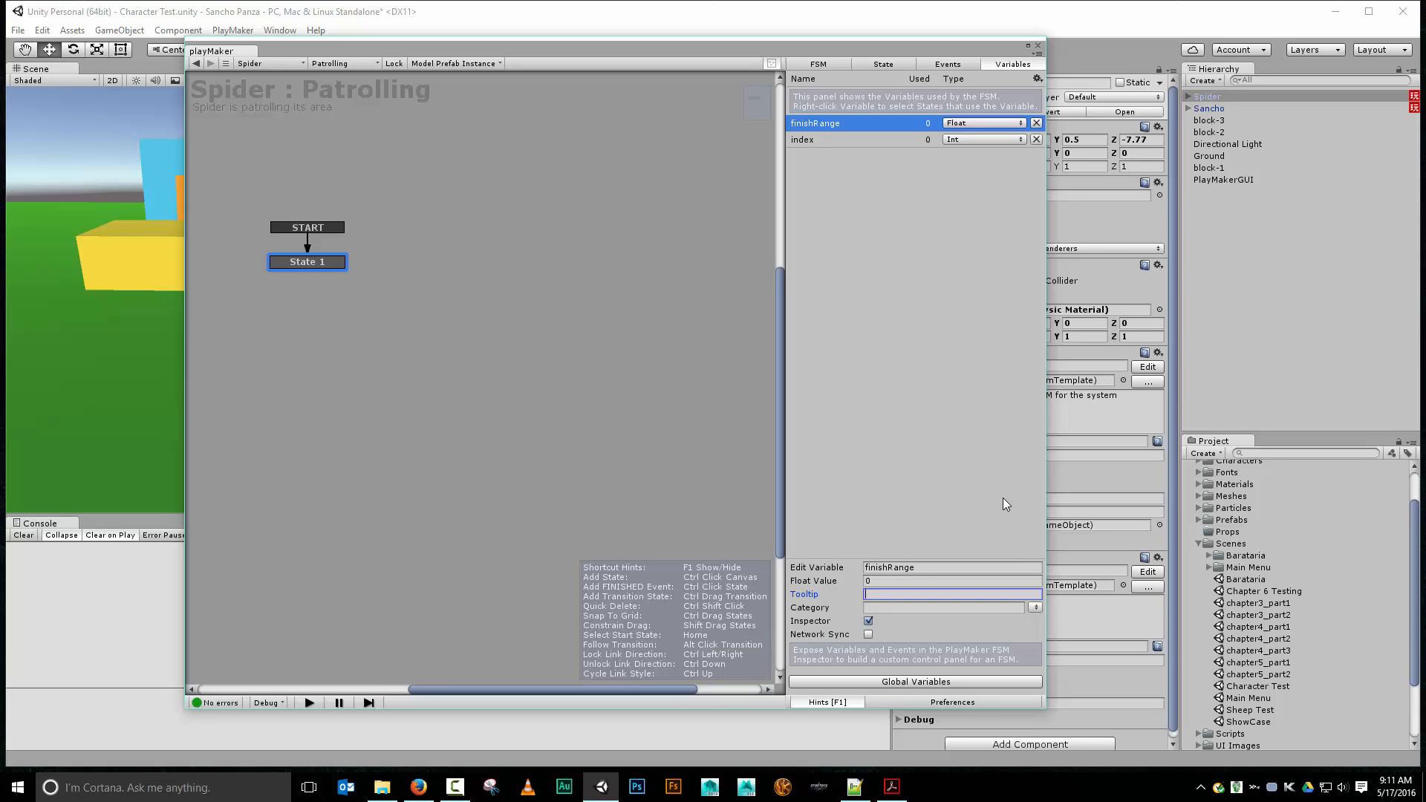
type("w close ")
type("spider must g")
type("et ")
type("to targe")
type("t")
type(" before ")
type("select")
type("ing new targe")
type("t")
key("BackSpace")
key("BackSpace")
key("BackSpace")
key("BackSpace")
key("BackSpace")
key("BackSpace")
key("BackSpace")
key("BackSpace")
key("BackSpace")
key("BackSpace")
key("BackSpace")
key("BackSpace")
key("BackSpace")
key("BackSpace")
key("BackSpace")
key("BackSpace")
key("BackSpace")
key("BackSpace")
key("BackSpace")
key("BackSpace")
key("BackSpace")
key("BackSpace")
key("BackSpace")
key("BackSpace")
key("BackSpace")
key("BackSpace")
key("BackSpace")
type("to be considered to have arrived")
key("Home")
- Check the finishRange control and its tooltip among the Spider's Patrolling FSM controls in the Inspector
left_click_drag(759, 48, 519, 25)
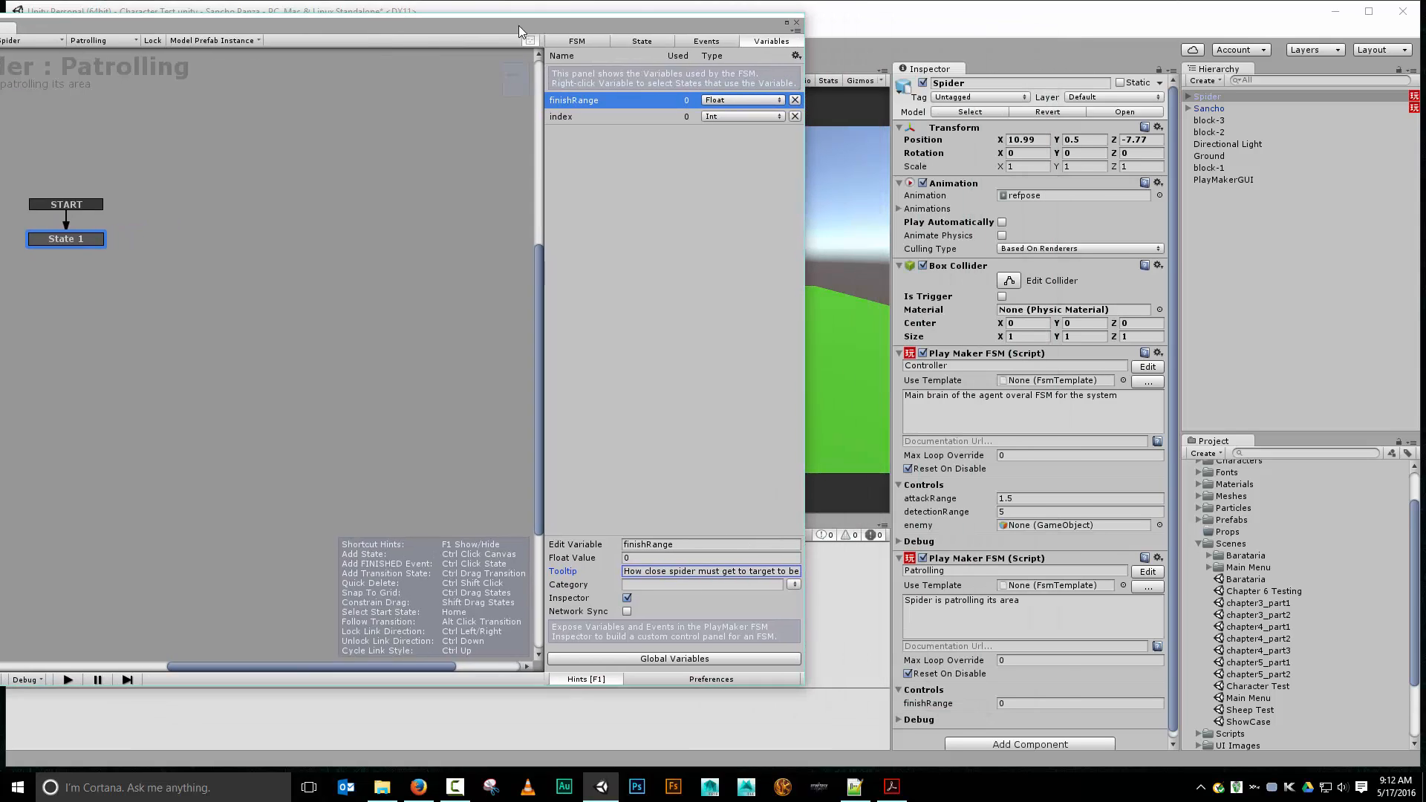
left_click(1217, 97)
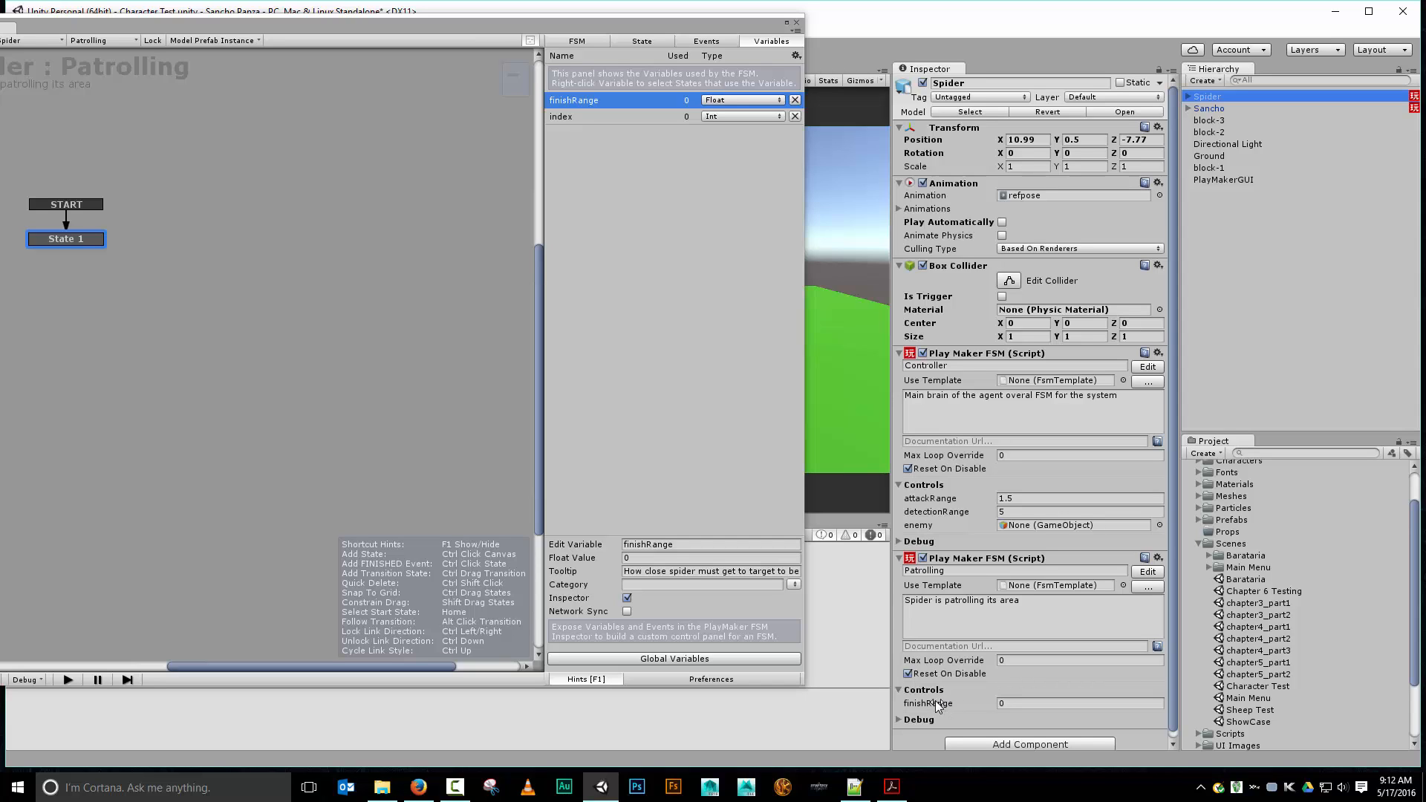
mouse_move(934, 705)
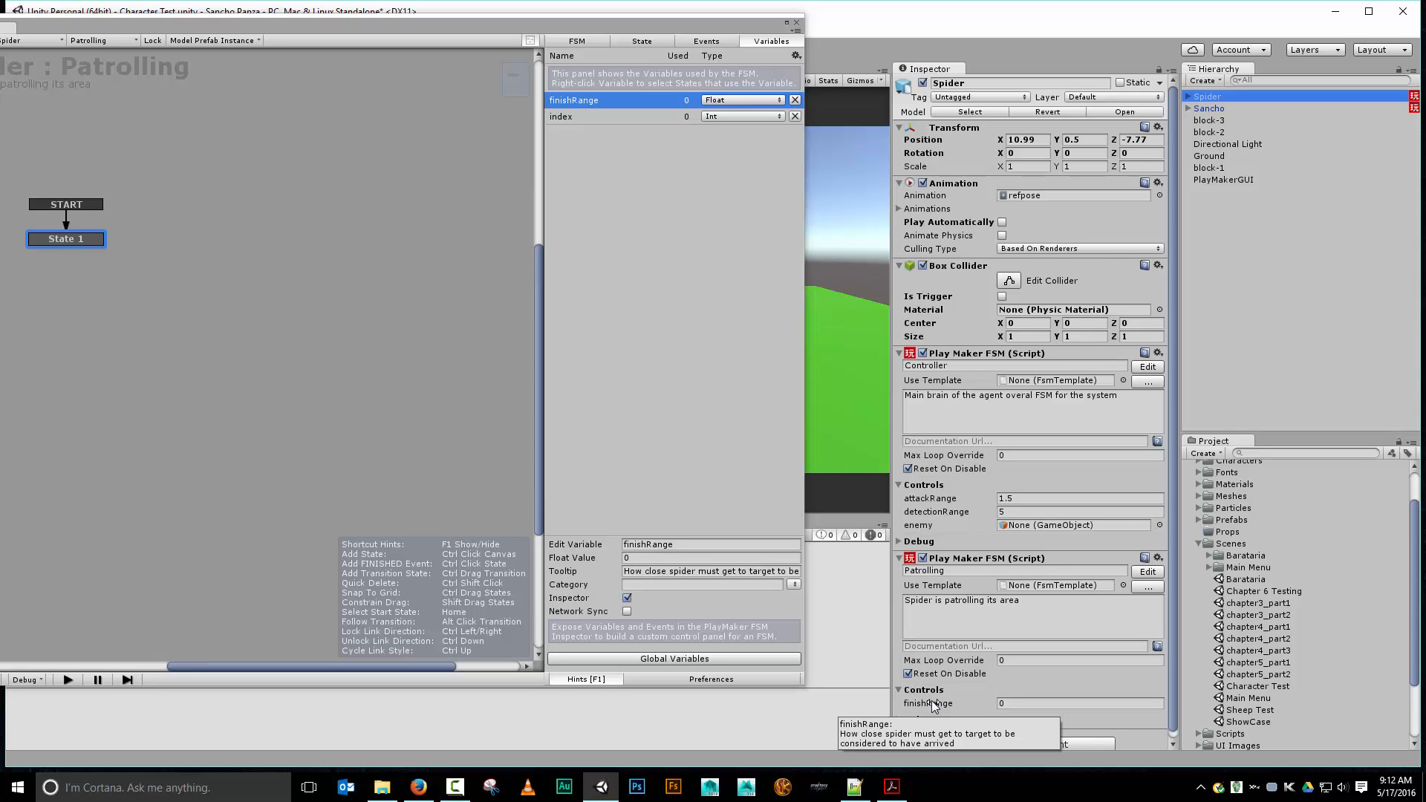
left_click_drag(530, 23, 729, 36)
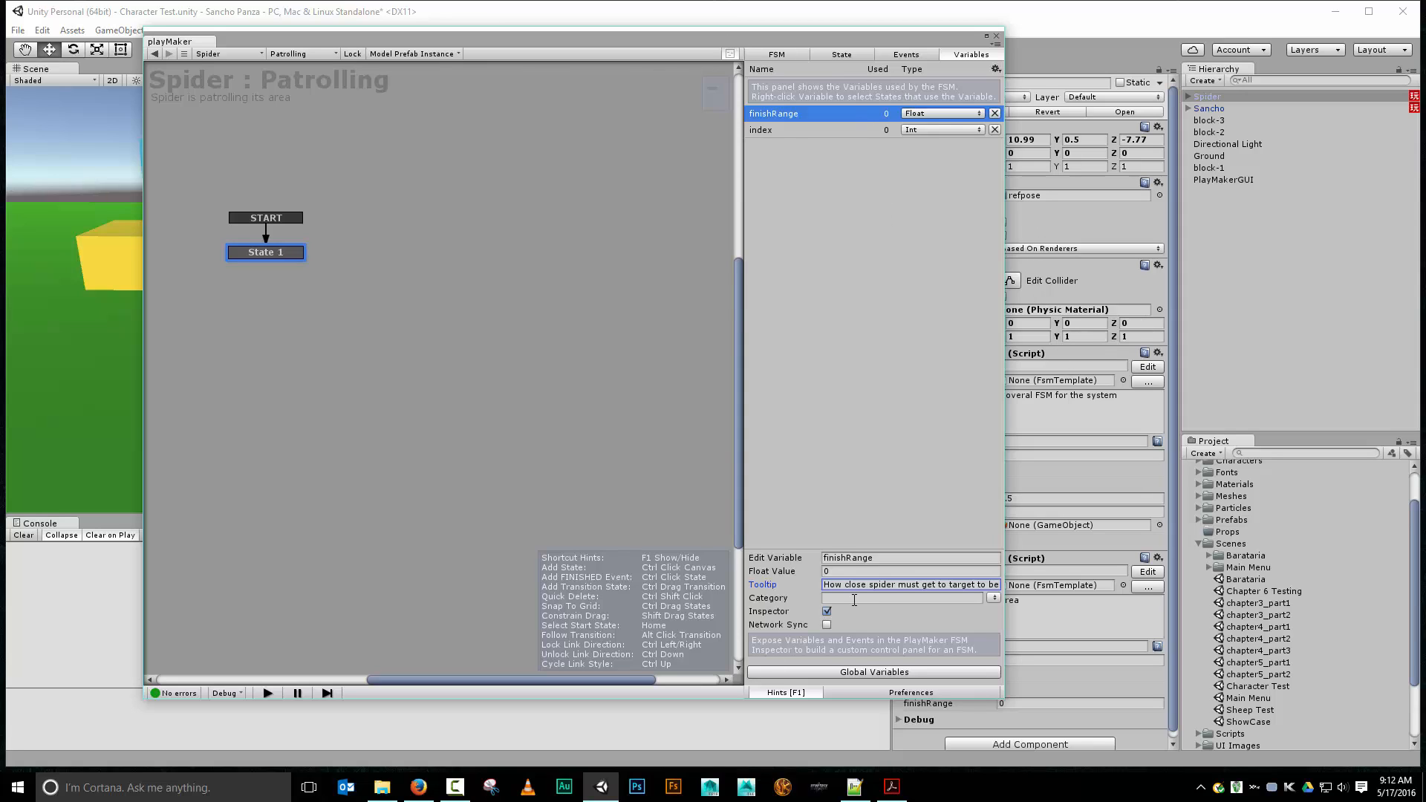
- Add a Float variable named moveSpeed to the Patrolling FSM
left_click(880, 478)
left_click(889, 612)
type("moveSpeed")
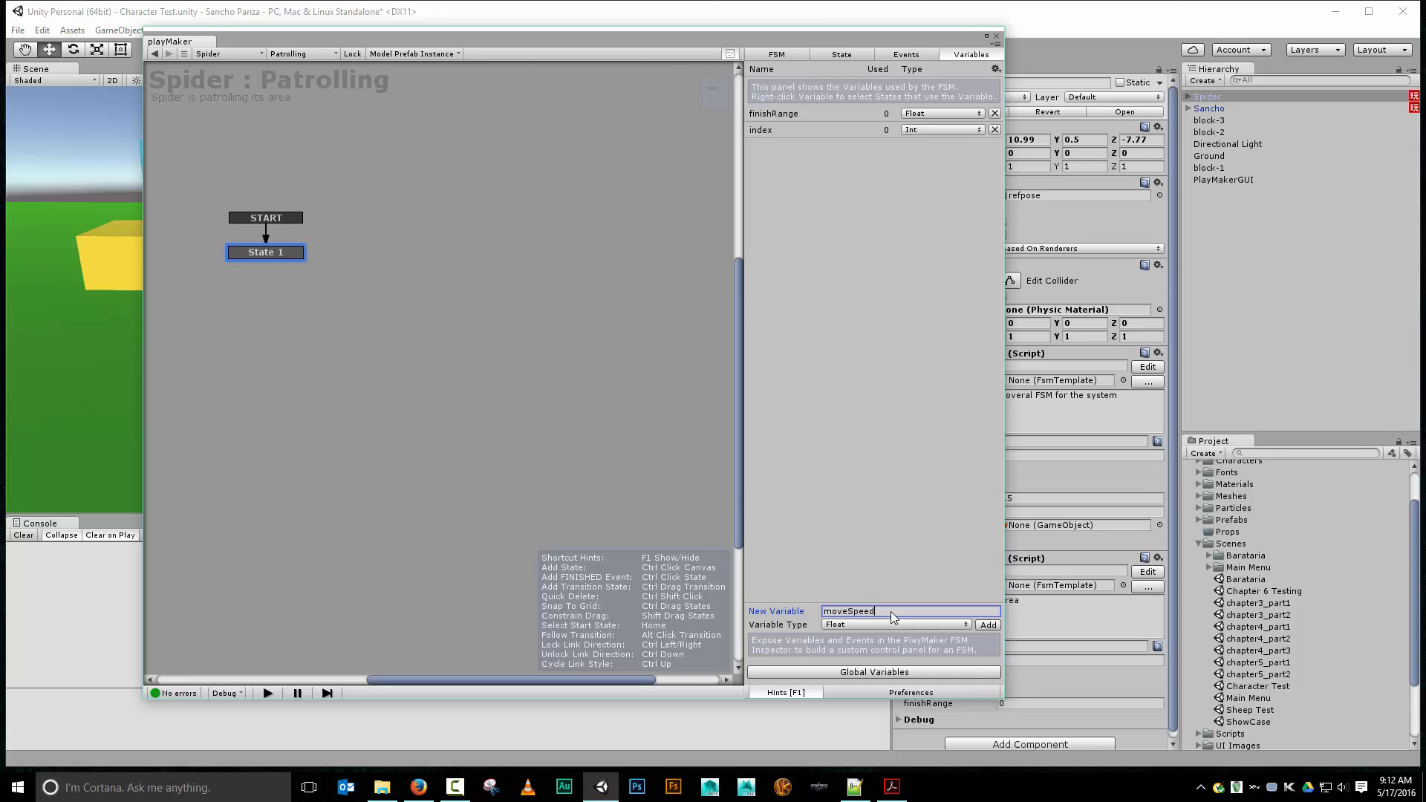
left_click(983, 625)
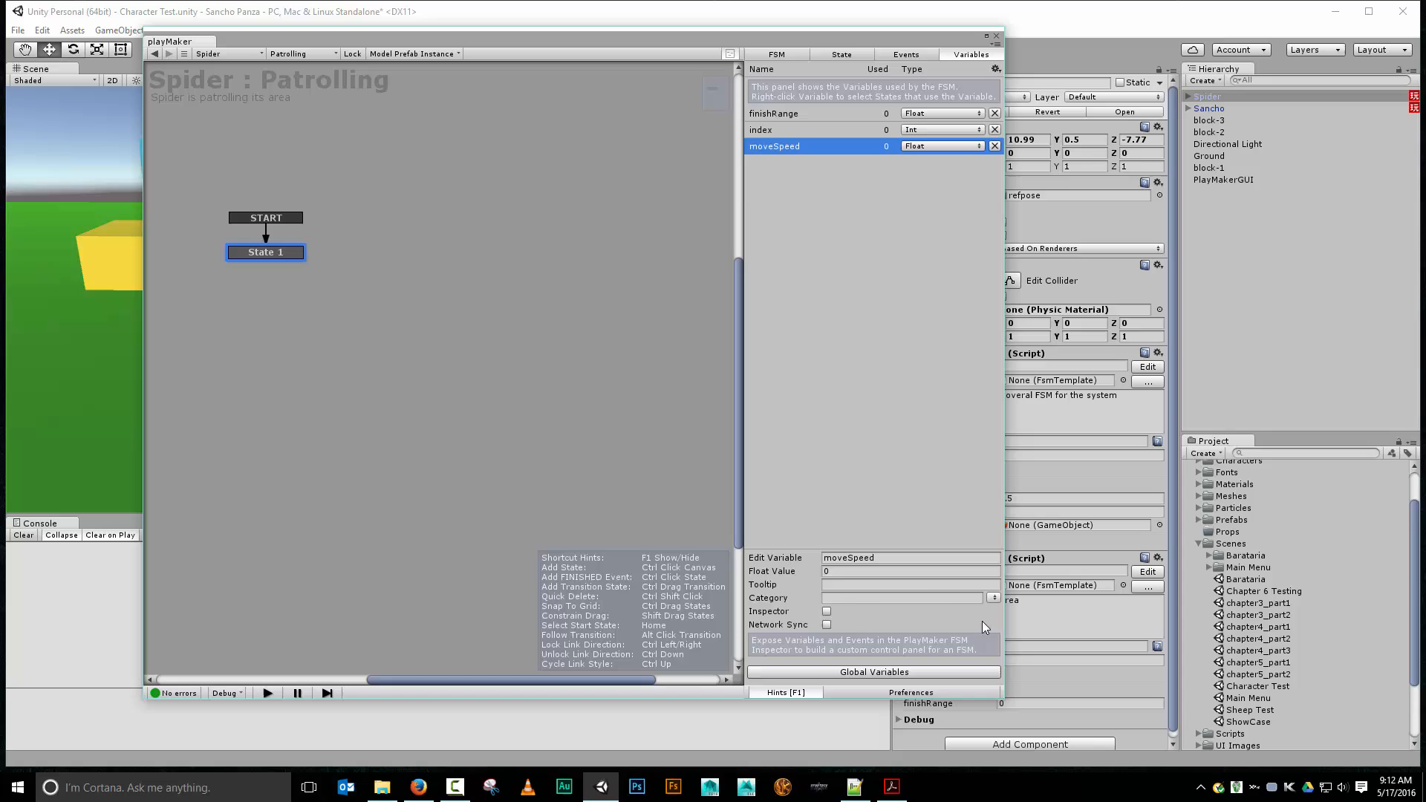
- Expose moveSpeed in the Inspector and give it the tooltip "How fast the spider moves"
left_click(826, 612)
left_click(837, 587)
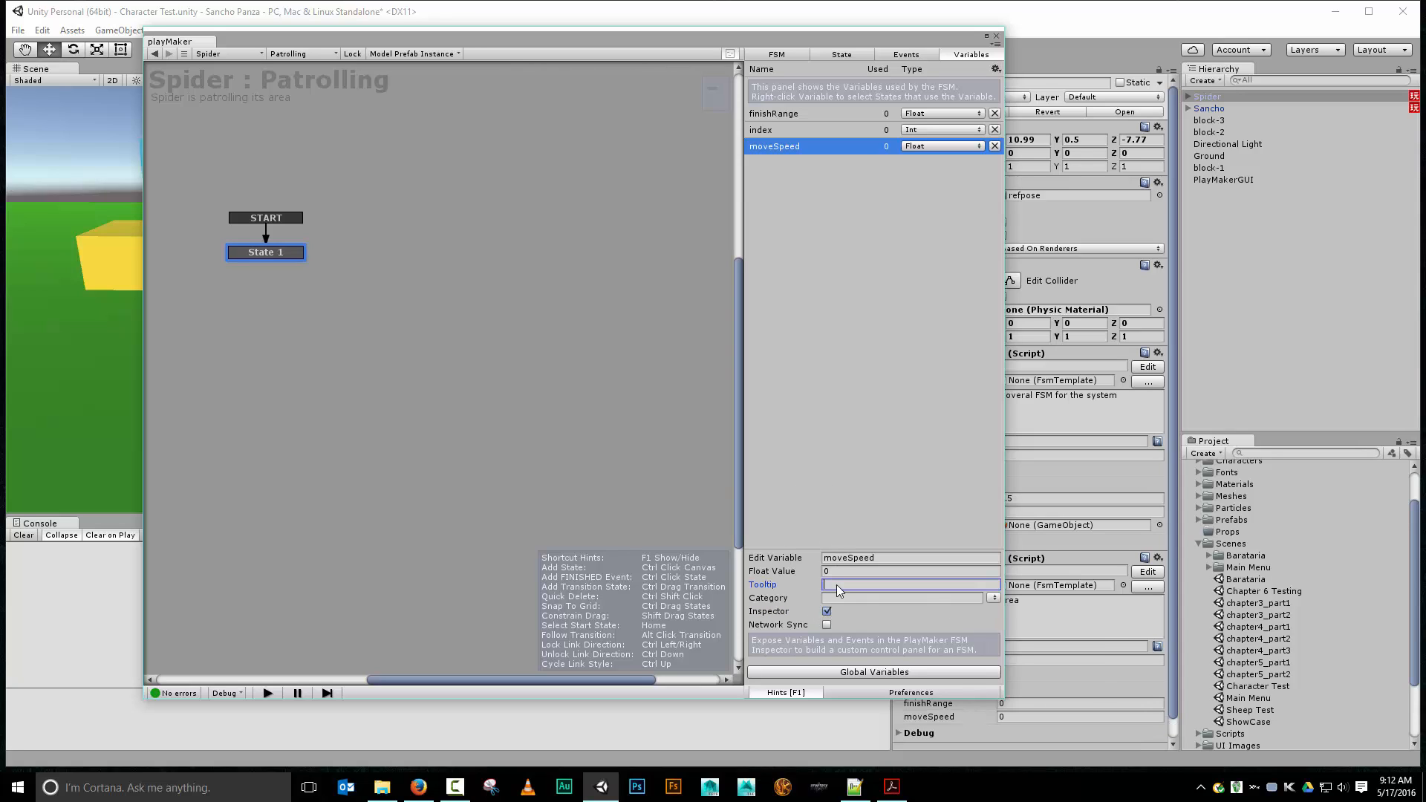
type("How fast the spider moves")
left_click(862, 487)
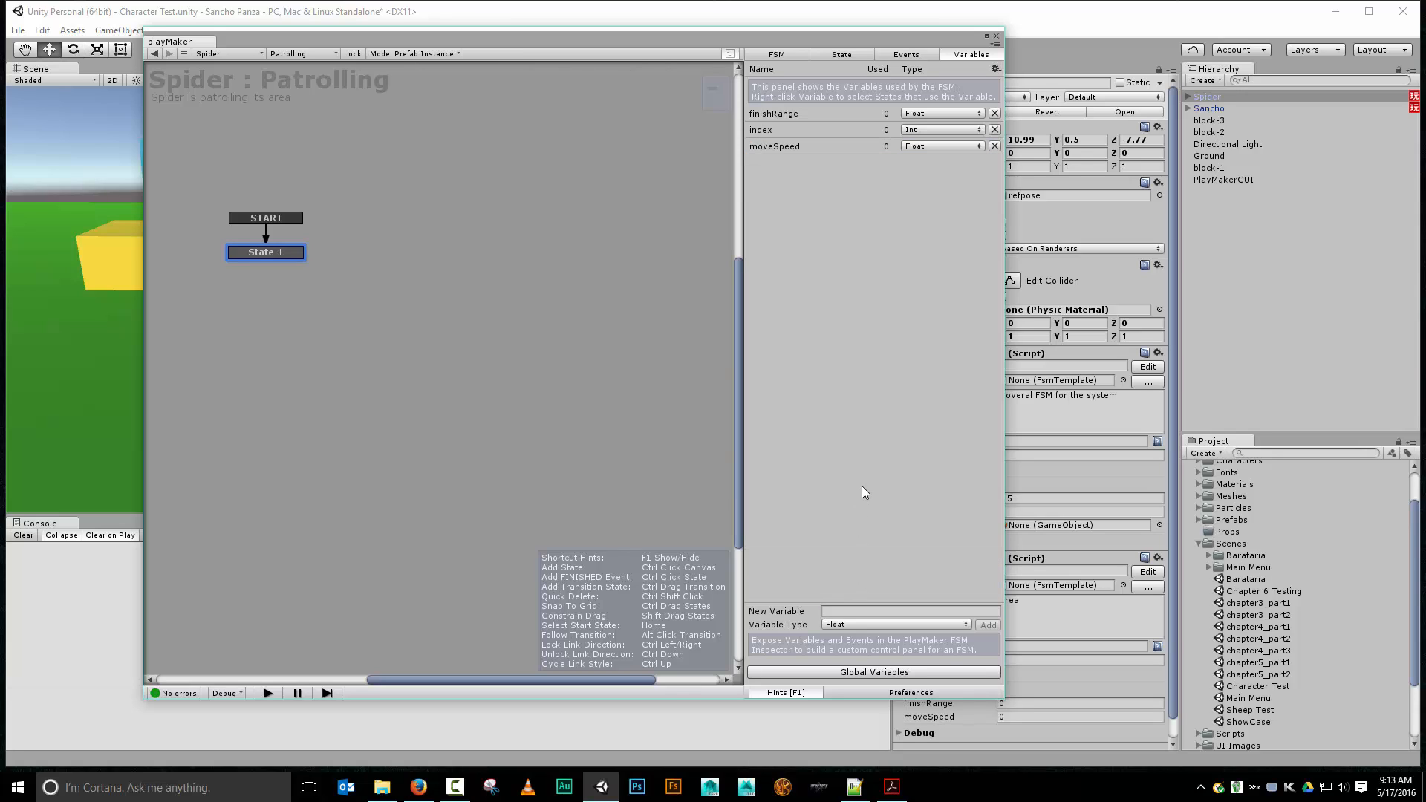
- Add a GameObject variable named nextTarget to the Patrolling FSM
left_click(884, 612)
type("nextTarget")
left_click(939, 625)
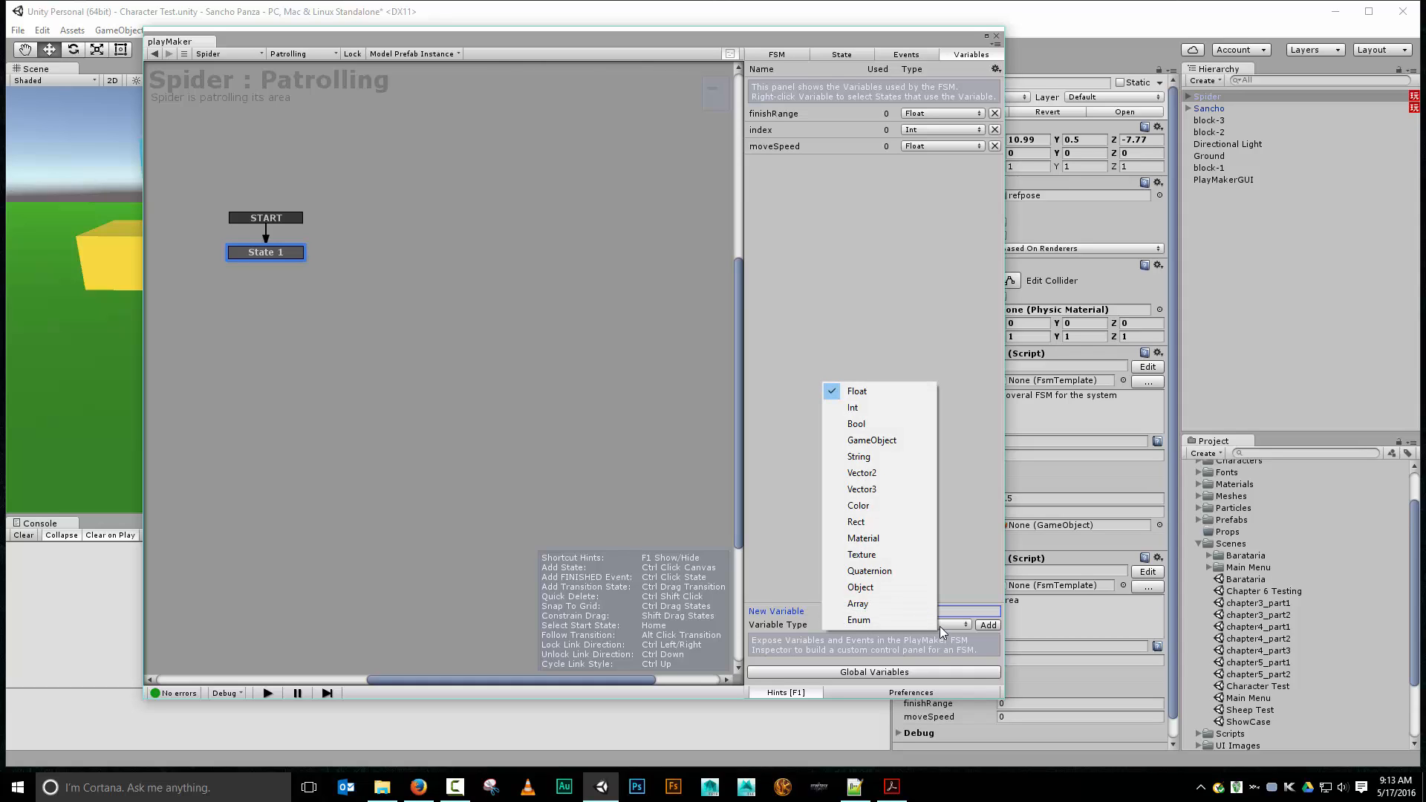
left_click(897, 442)
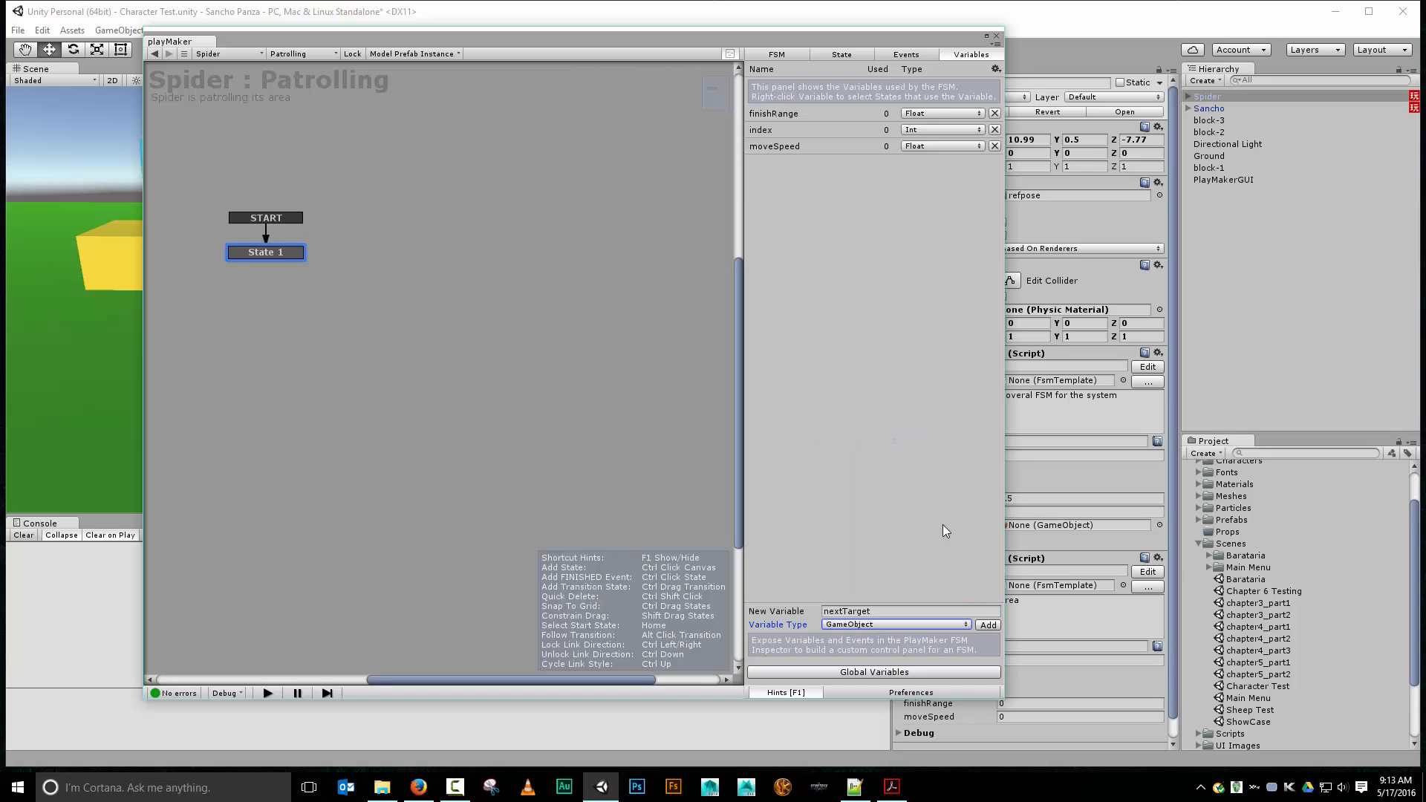
left_click(987, 625)
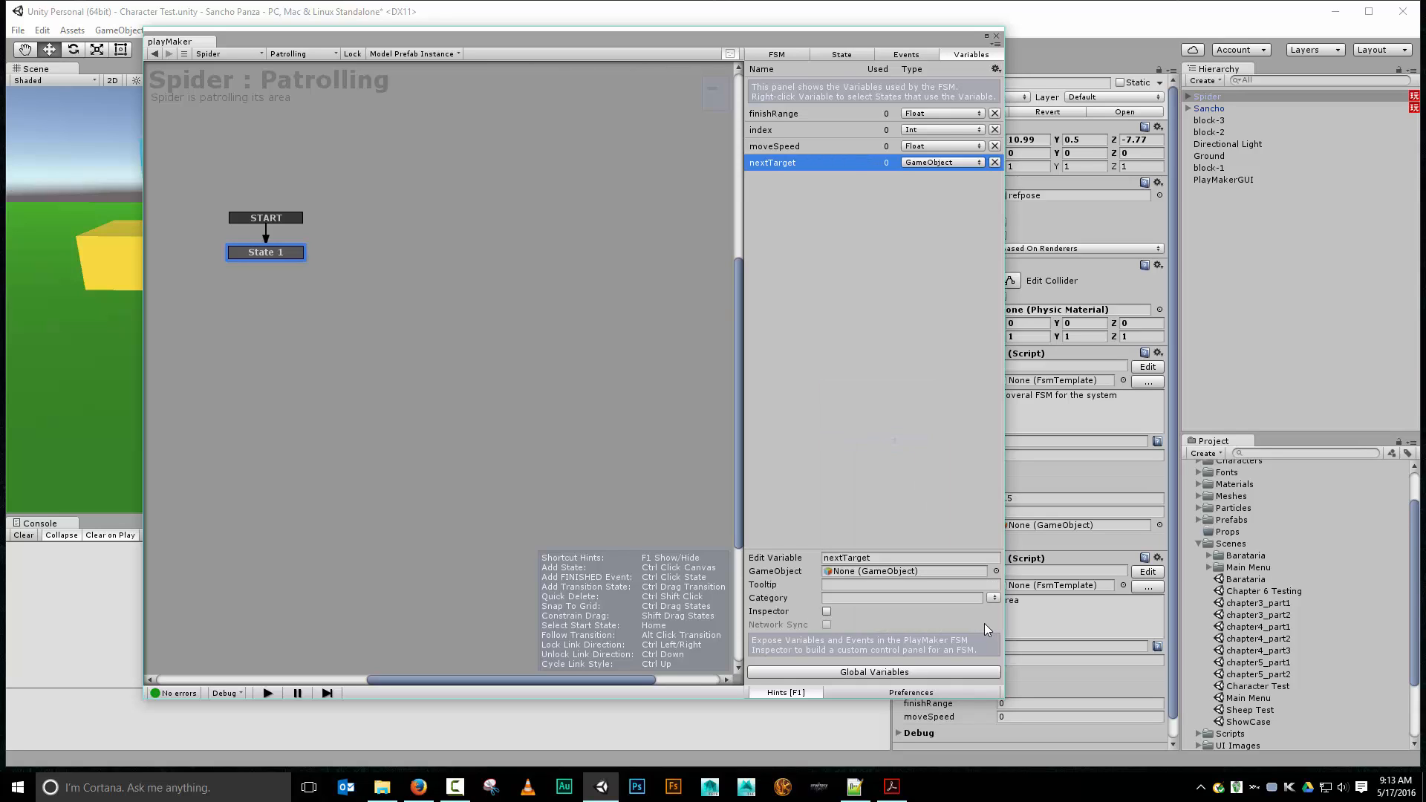
left_click(857, 382)
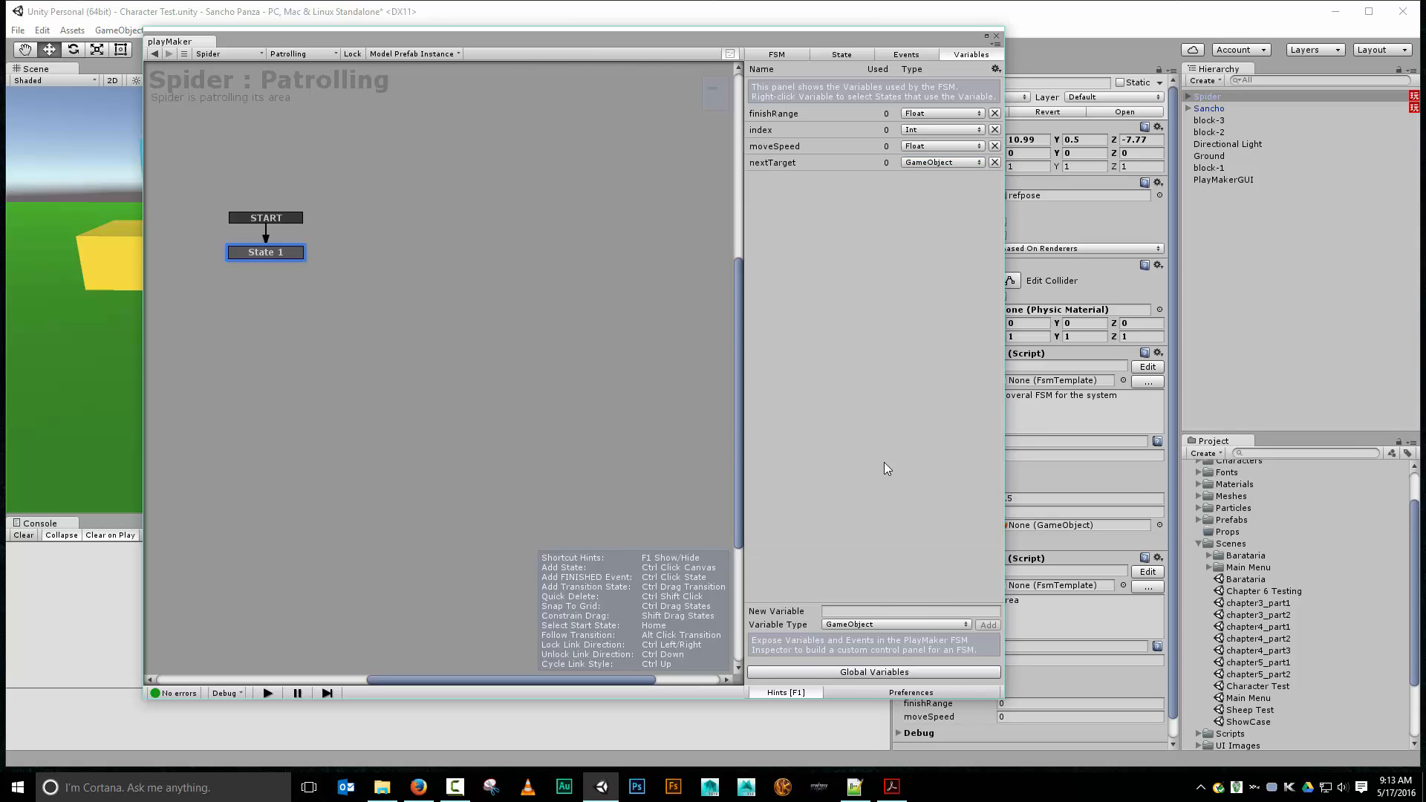
- Add an Array variable named waypoints to the Patrolling FSM
left_click(924, 613)
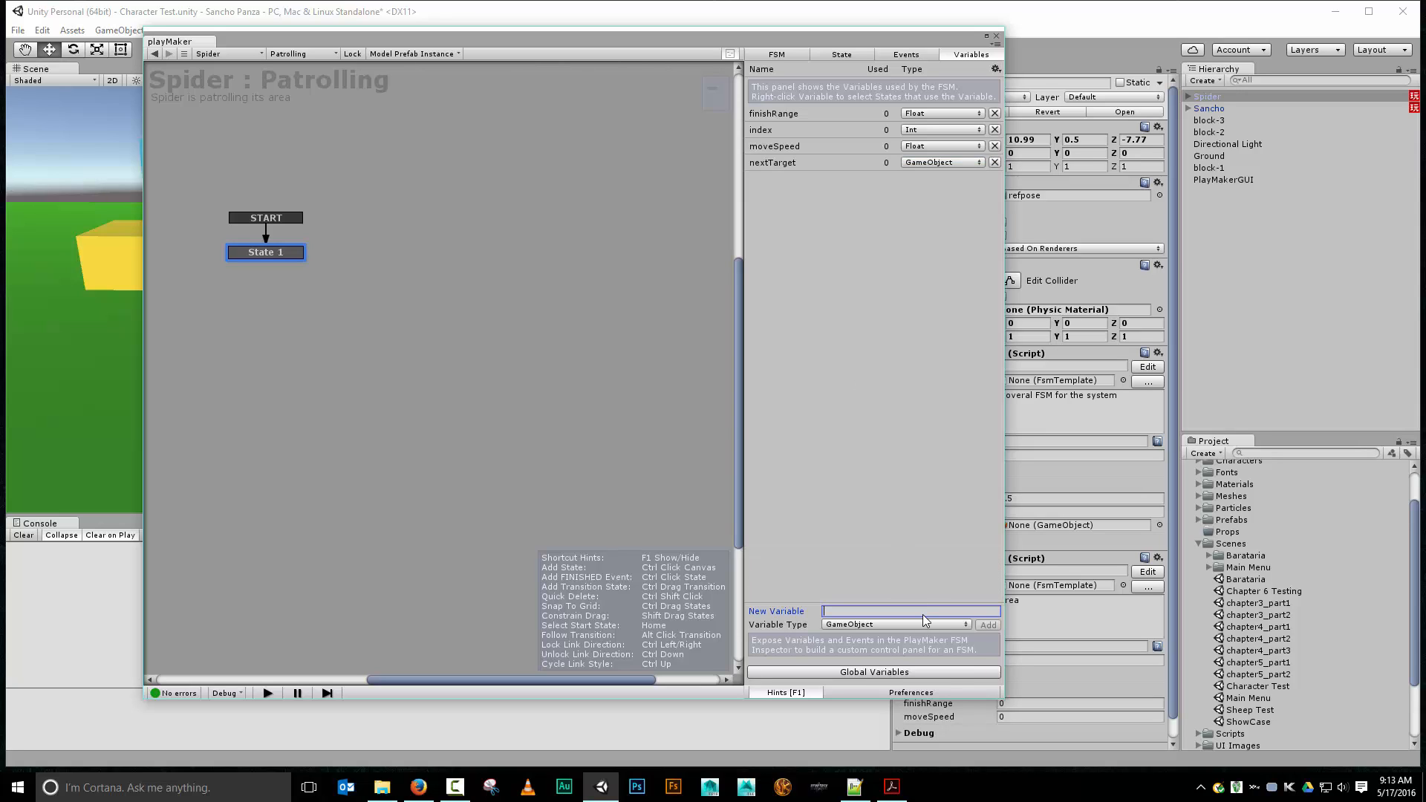
type("waypoints")
left_click(909, 627)
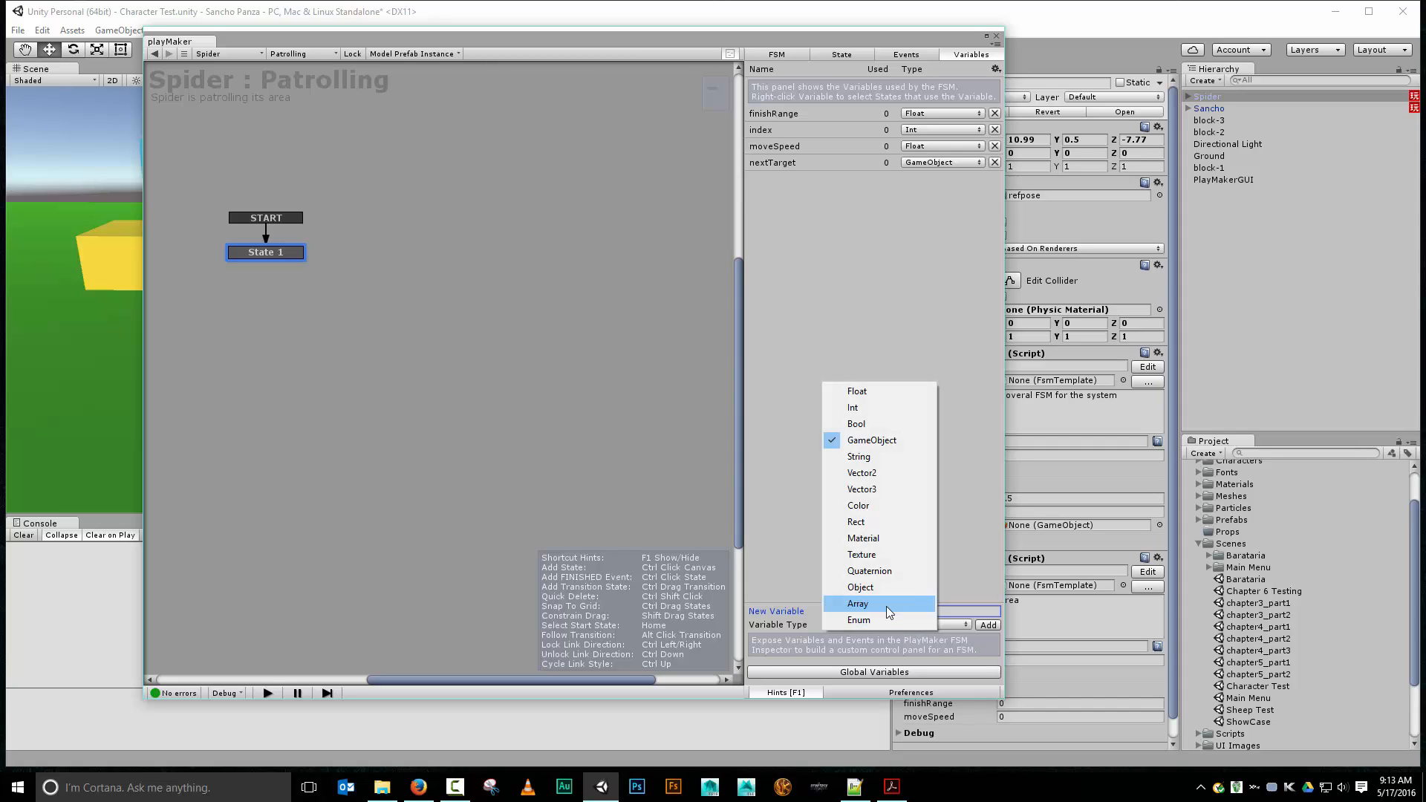
left_click(887, 608)
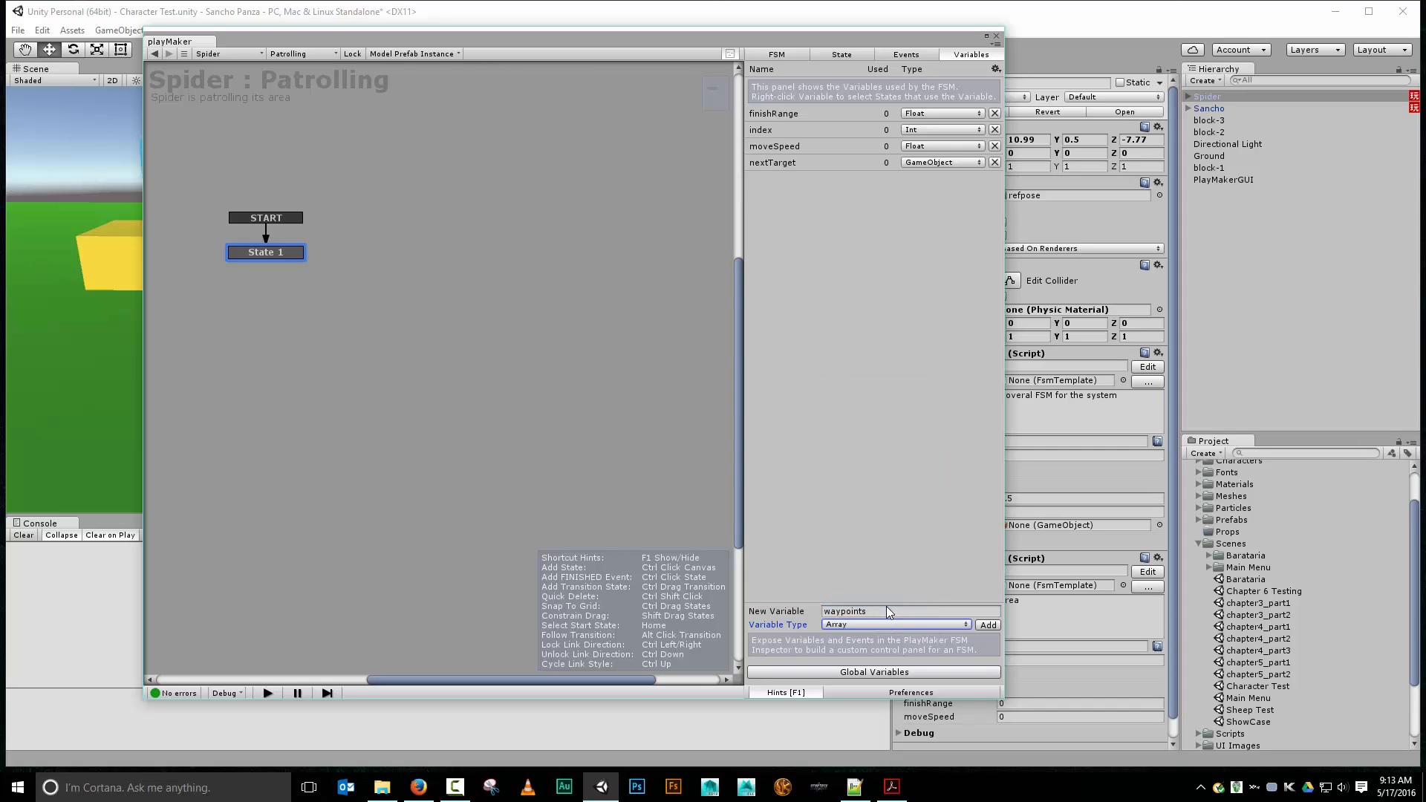
left_click(989, 625)
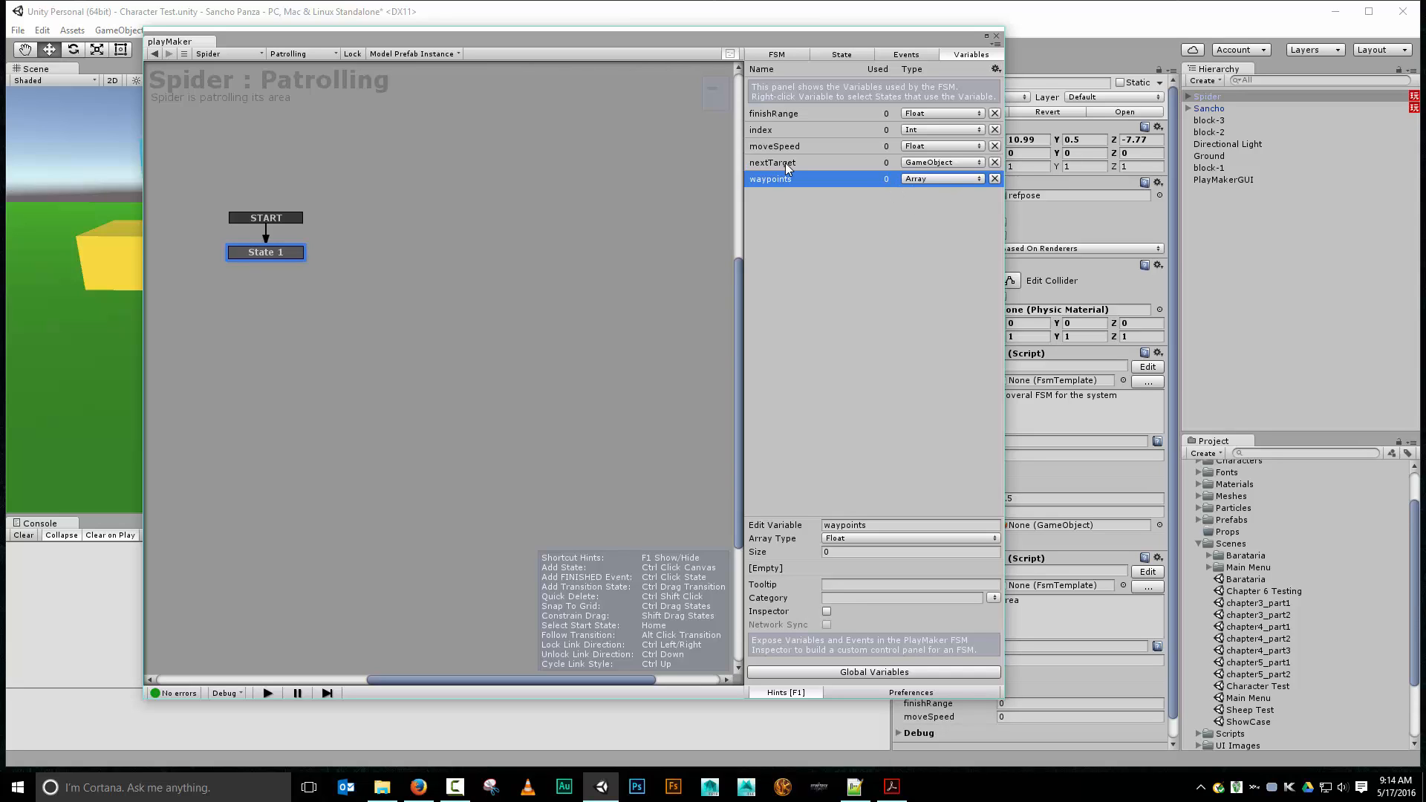
- Set the waypoints variable's array type to Game Object and its size to 4
left_click(866, 538)
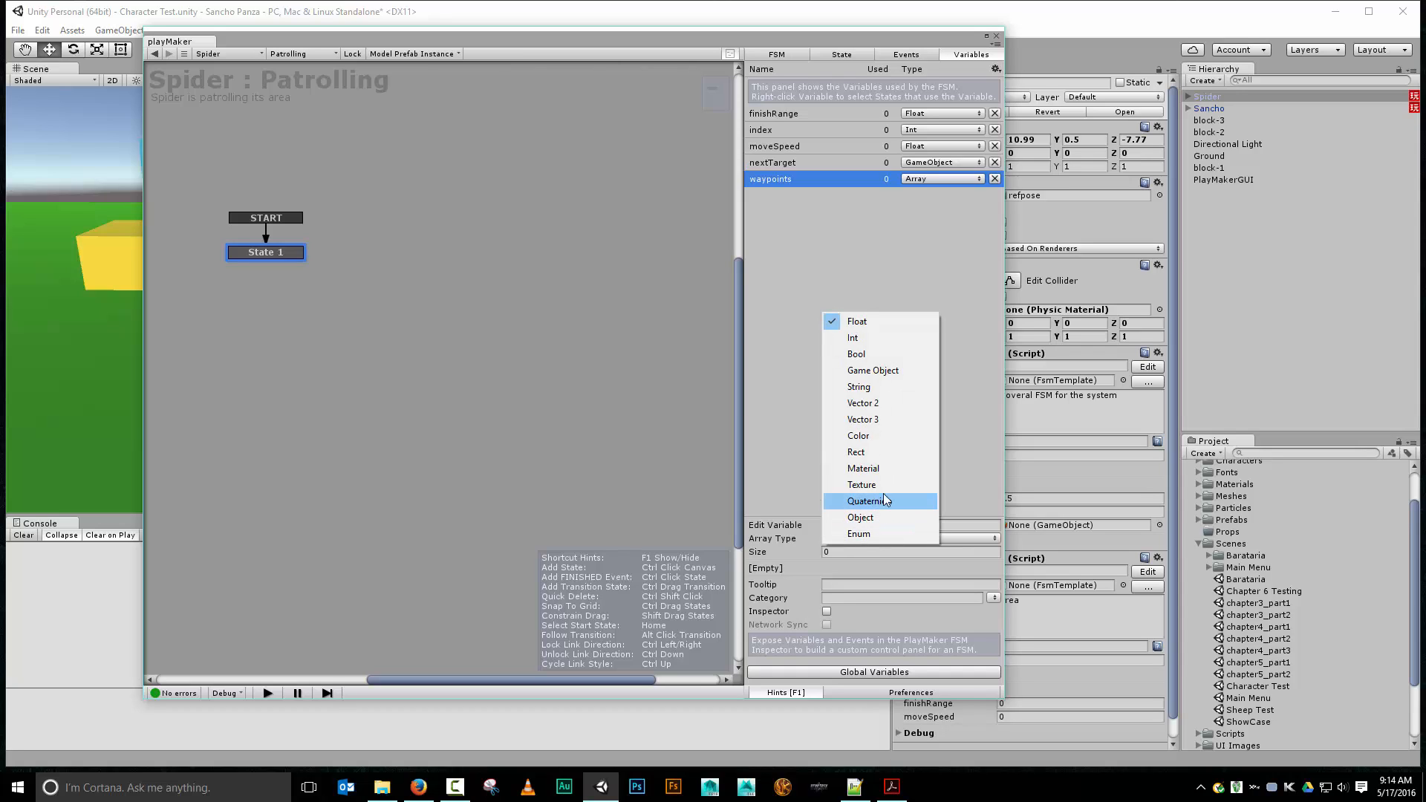
left_click(883, 371)
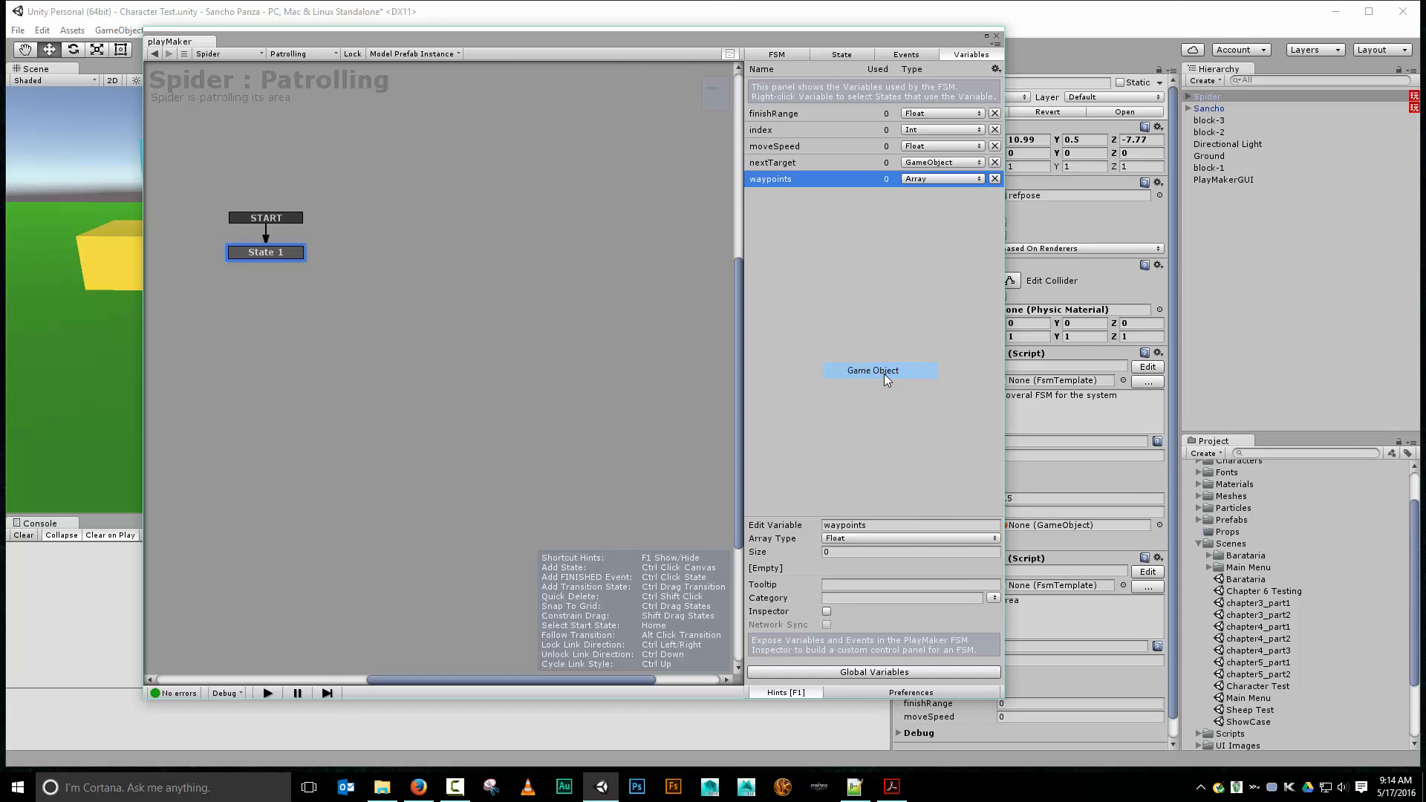
left_click(847, 554)
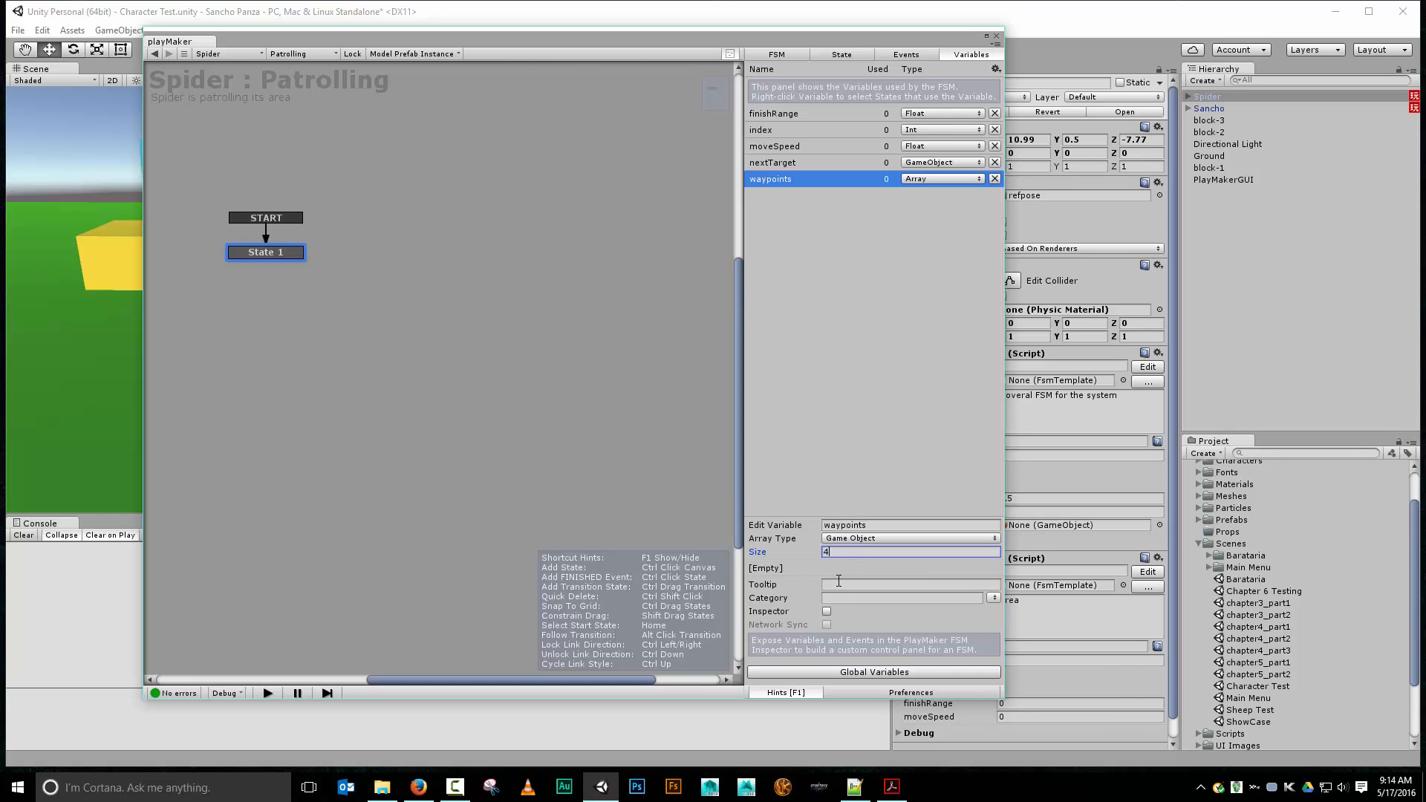
left_click(826, 609)
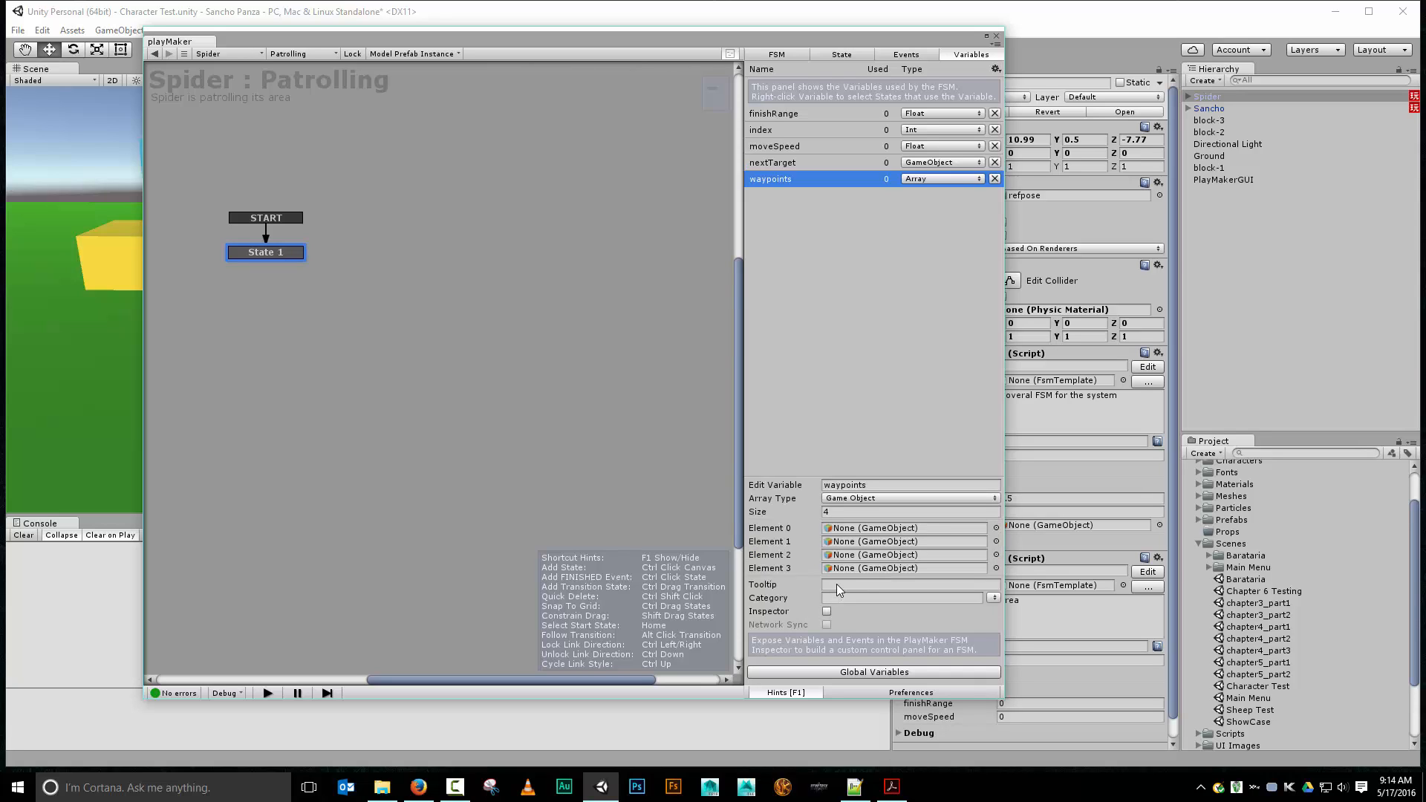
- Give waypoints the tooltip "Array of waypoints for the spider to patrol" and expose it in the Inspector
left_click(845, 585)
type("points for the spider to patrol")
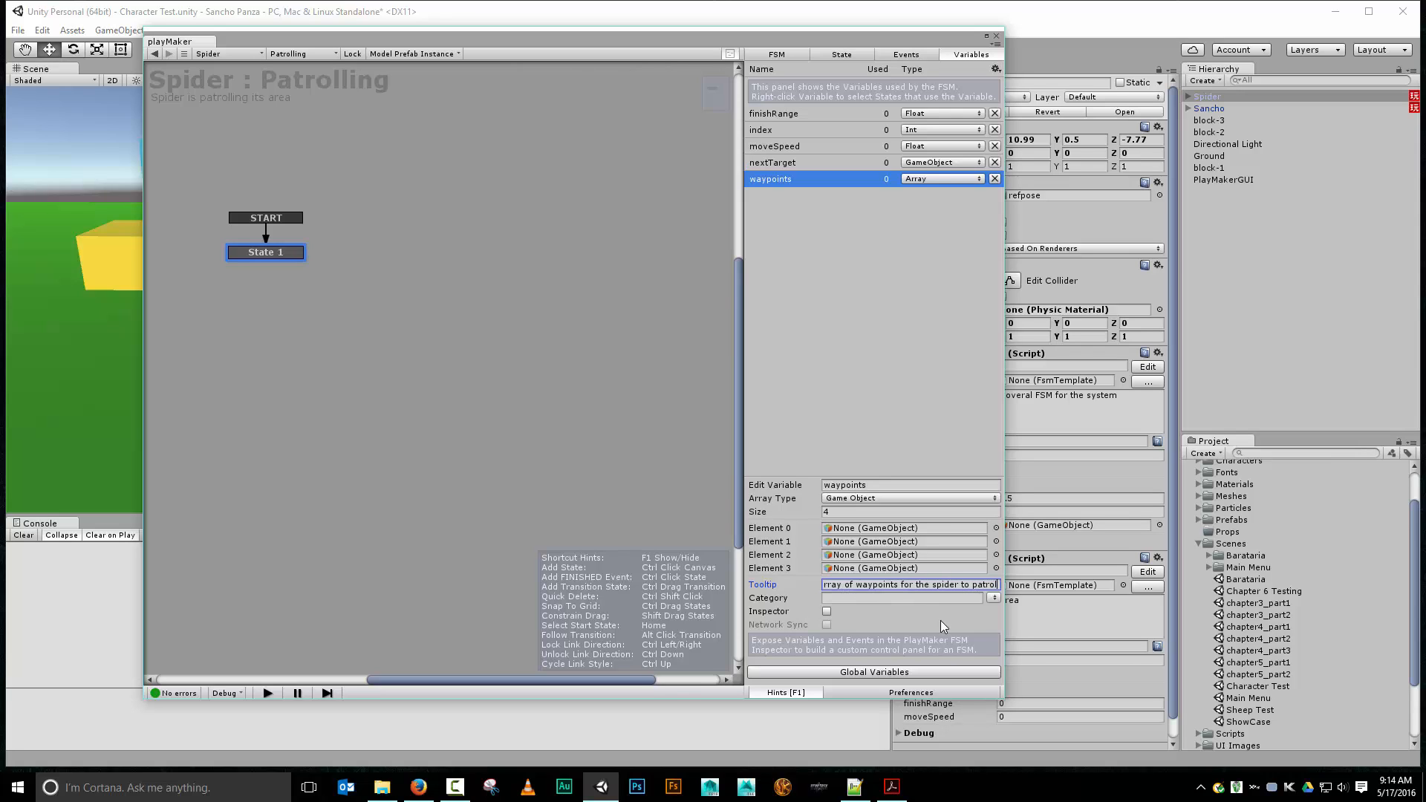
left_click(826, 611)
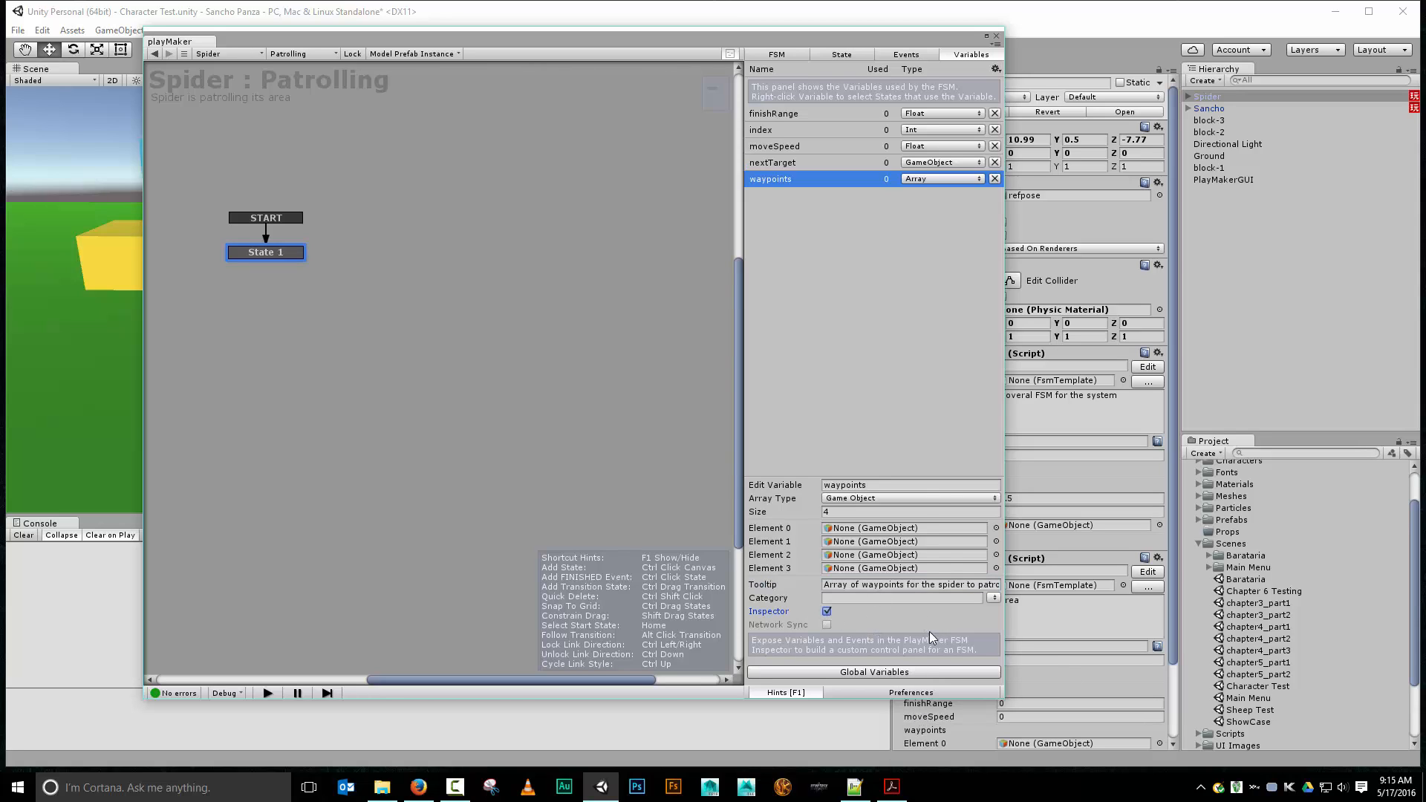
- Close the playMaker editor and dock the Game view in the same group as the Scene view
left_click(995, 36)
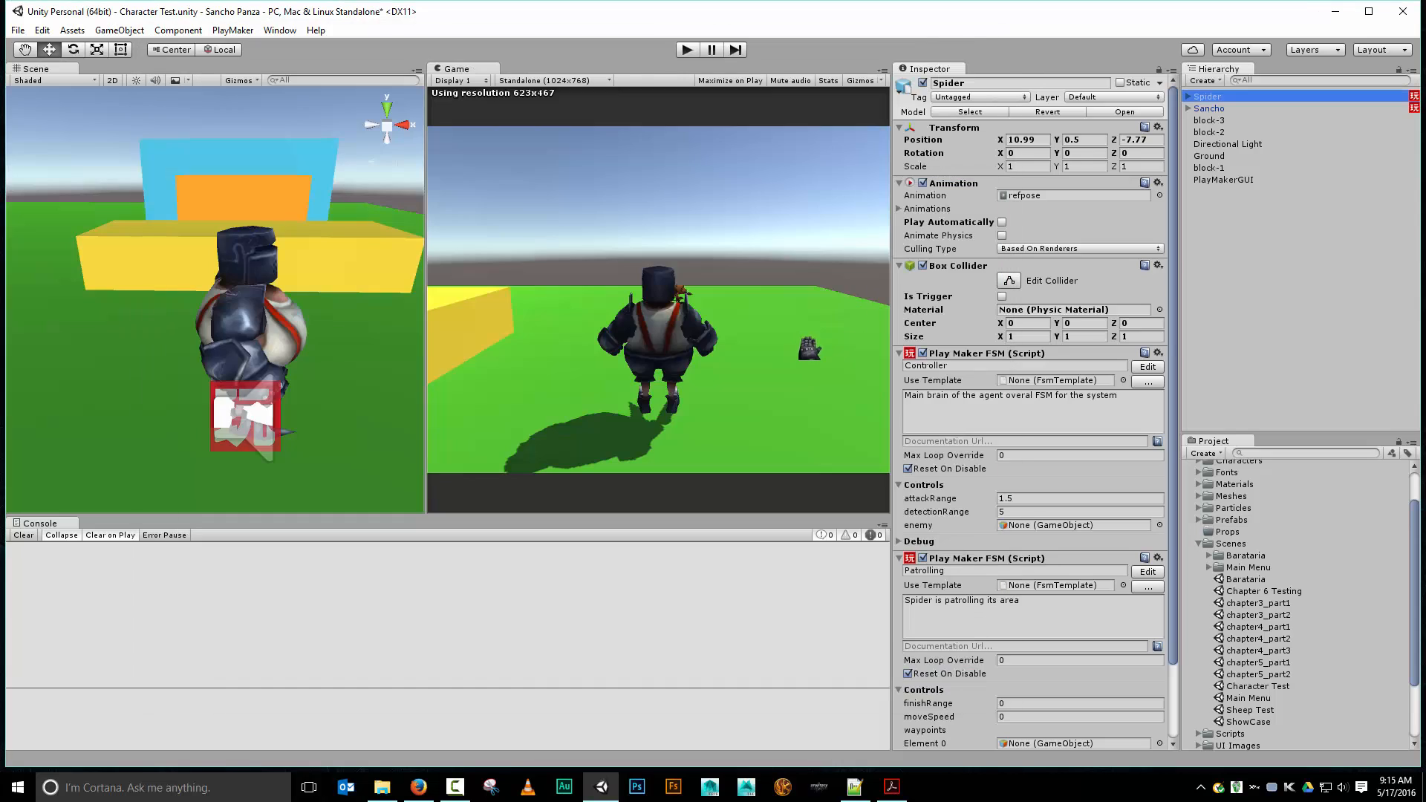
scroll(1109, 599, "down", 3)
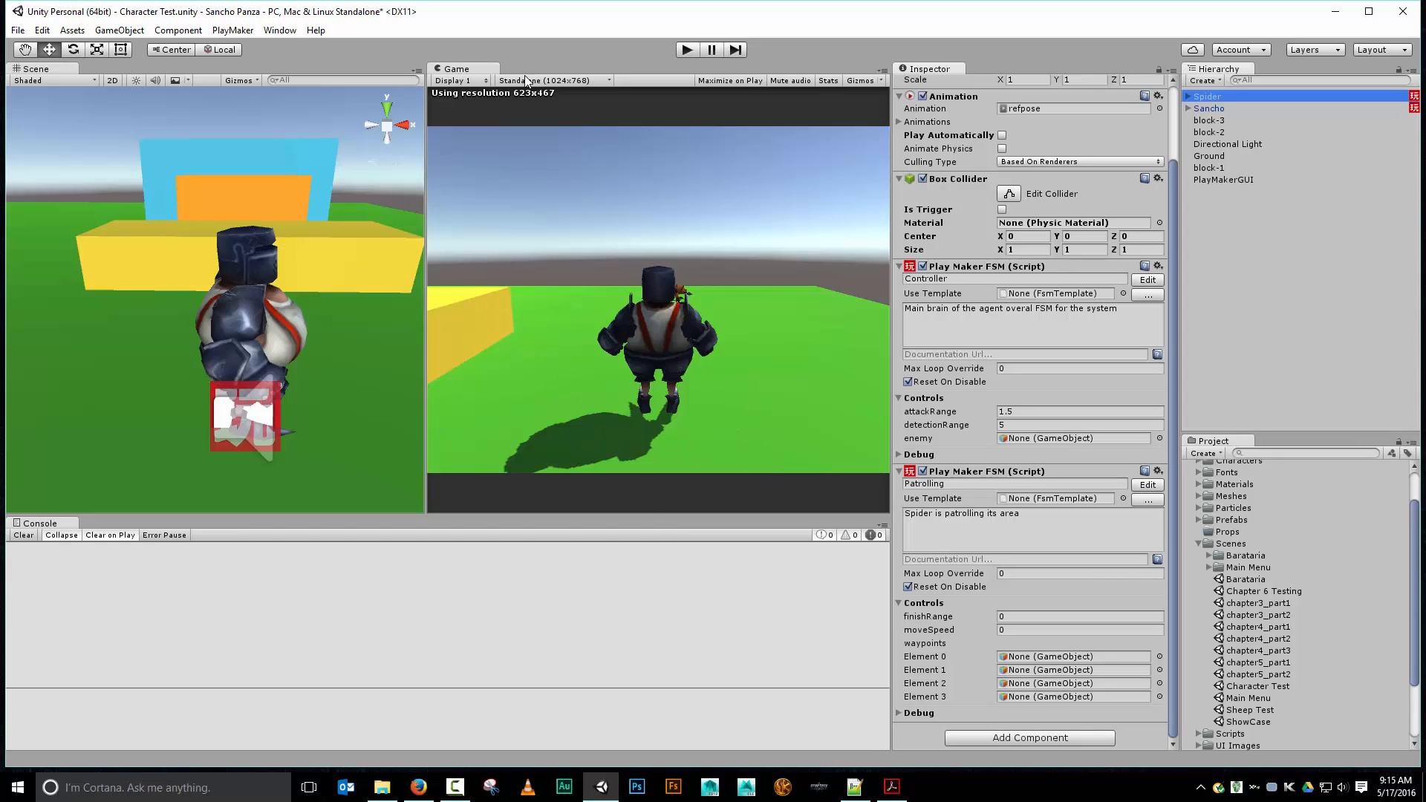
left_click_drag(459, 69, 104, 68)
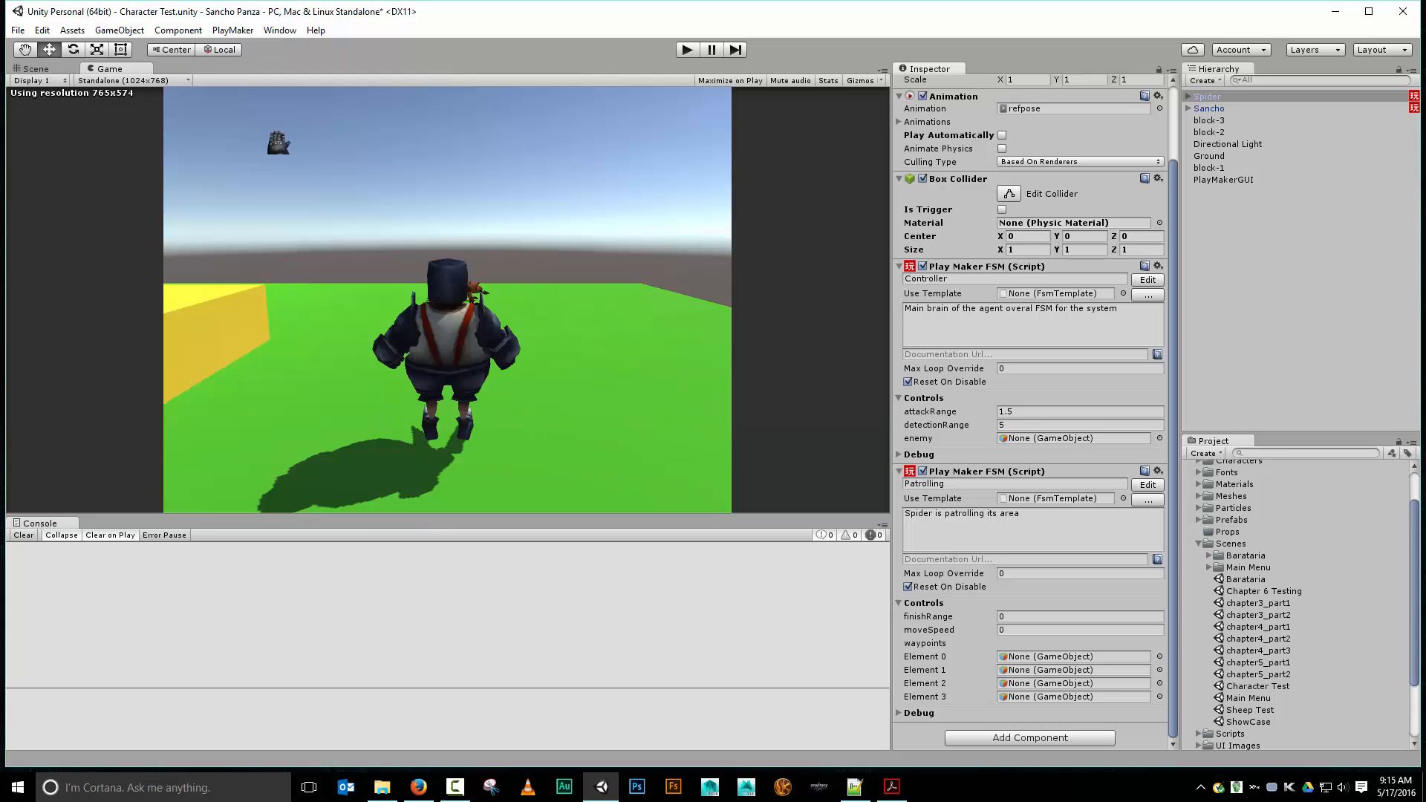
- Create an empty GameObject in the scene and move it to the ground's near corner beyond the spider, about X 11.18, Z -13.58
left_click(52, 70)
scroll(388, 239, "down", 6)
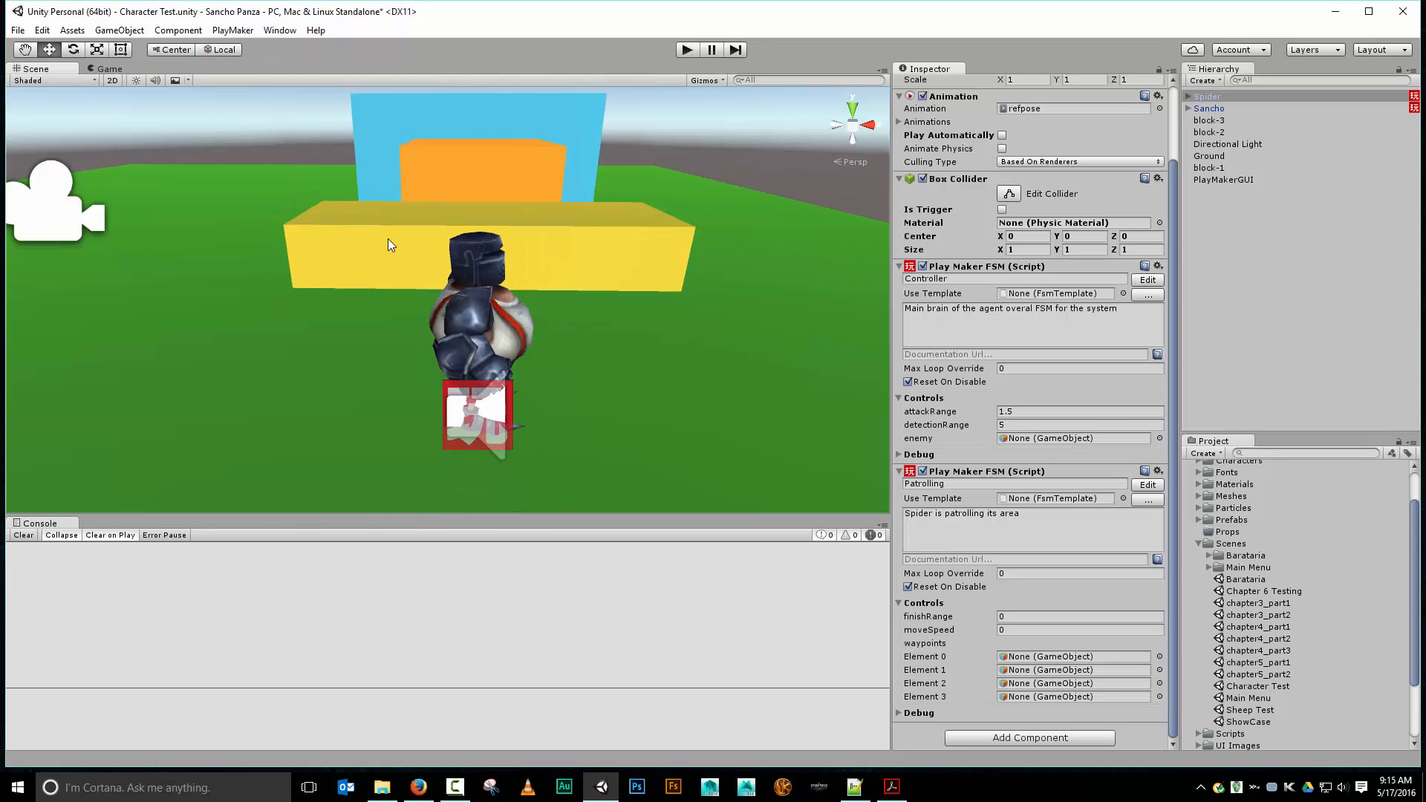
left_click_drag(388, 238, 403, 336, "alt")
scroll(402, 336, "down", 5)
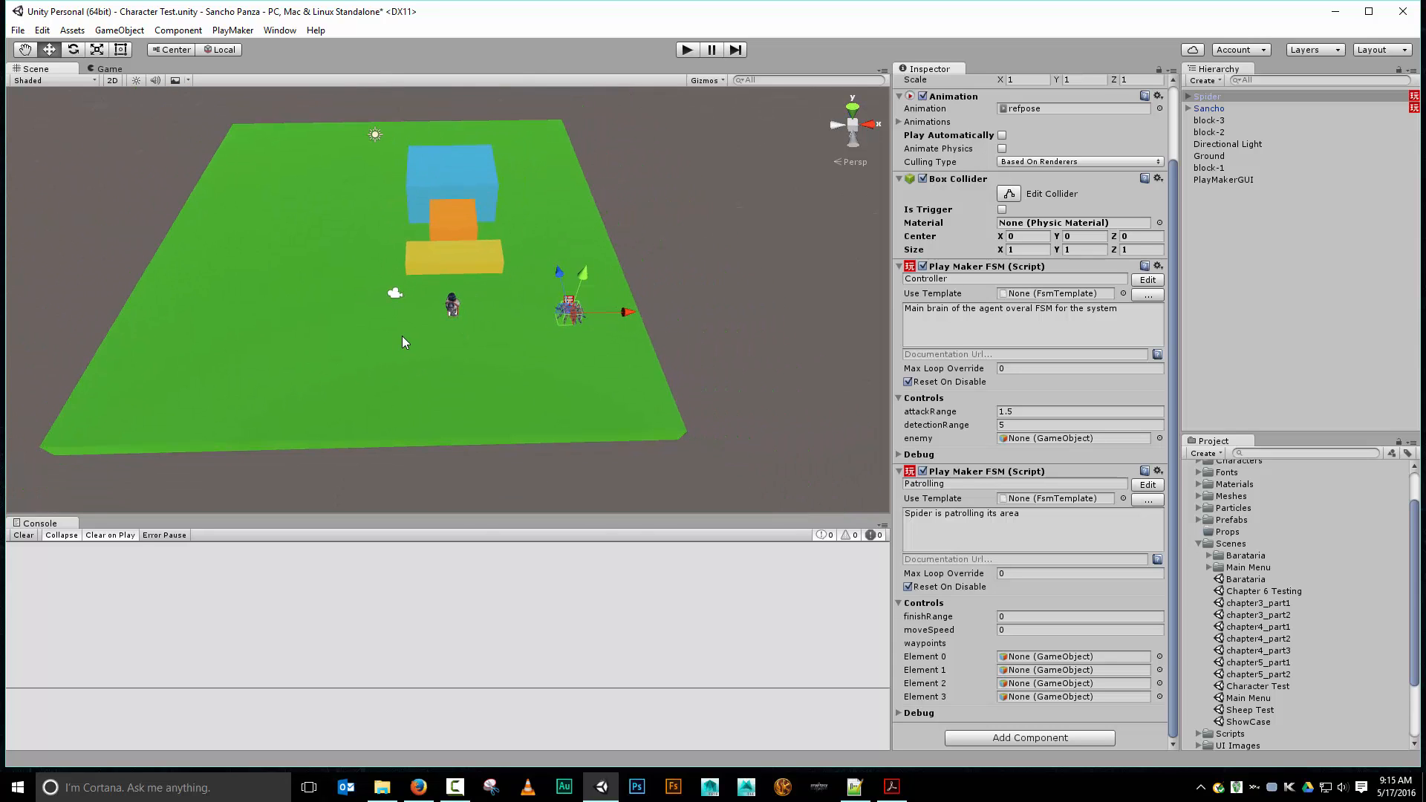
left_click(126, 30)
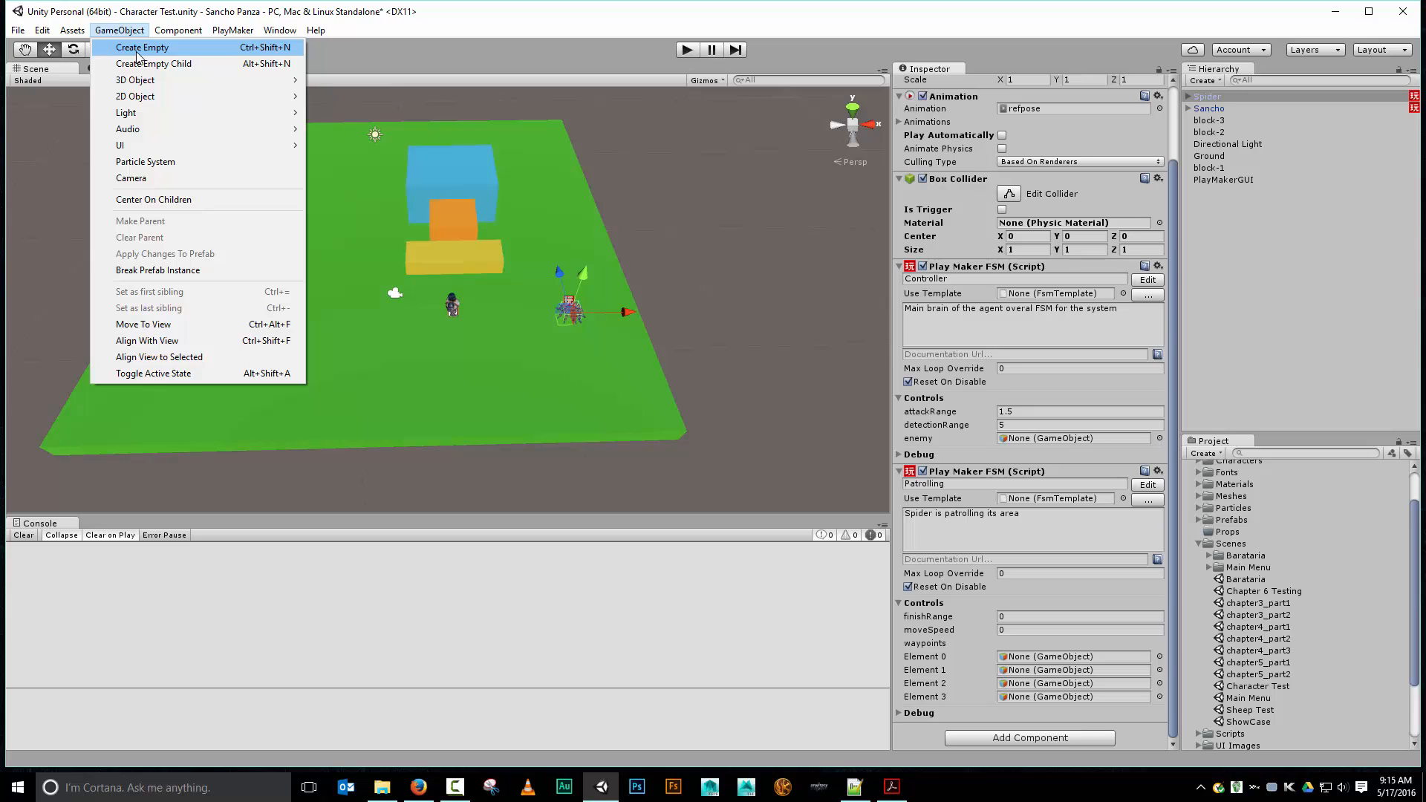
left_click(137, 50)
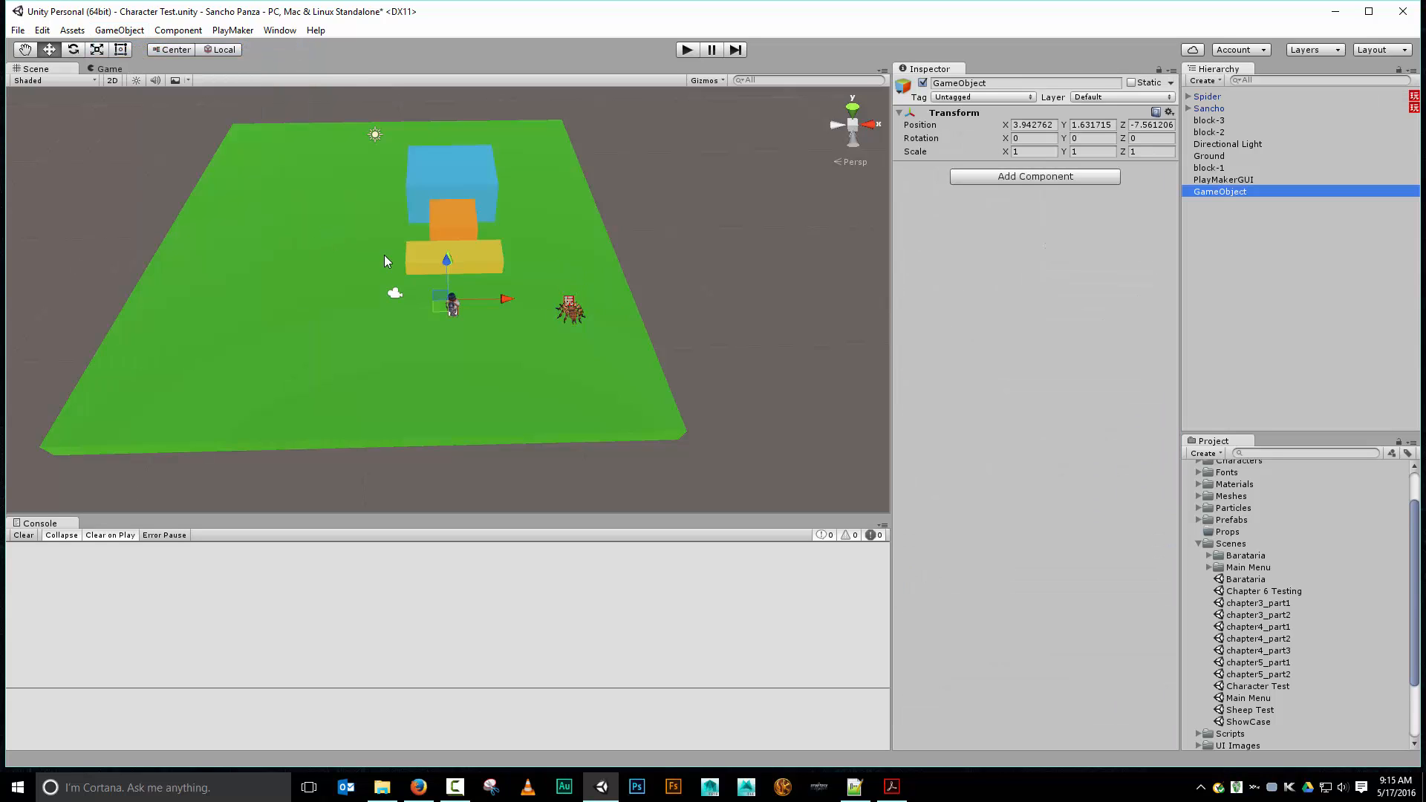
left_click_drag(511, 301, 638, 331)
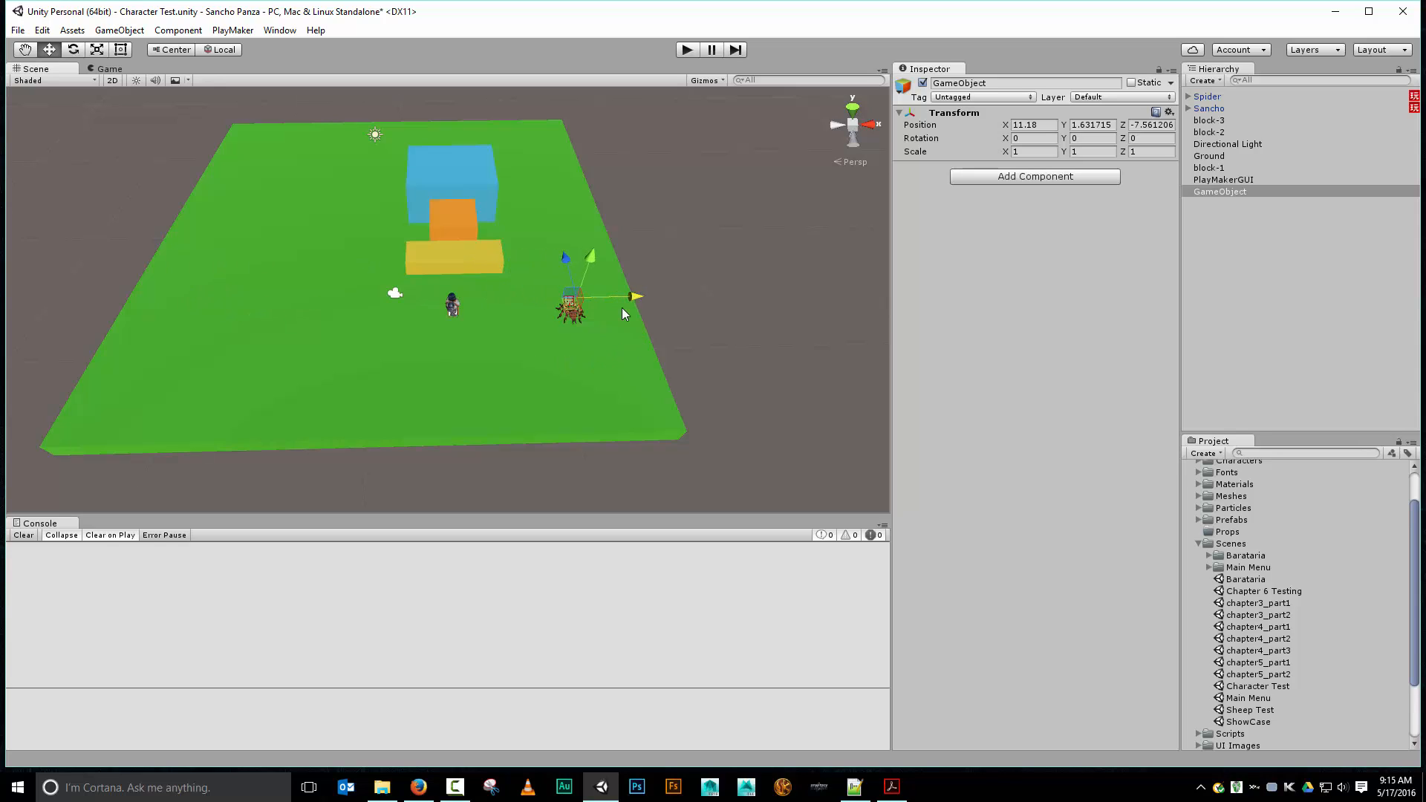
left_click_drag(564, 252, 578, 332)
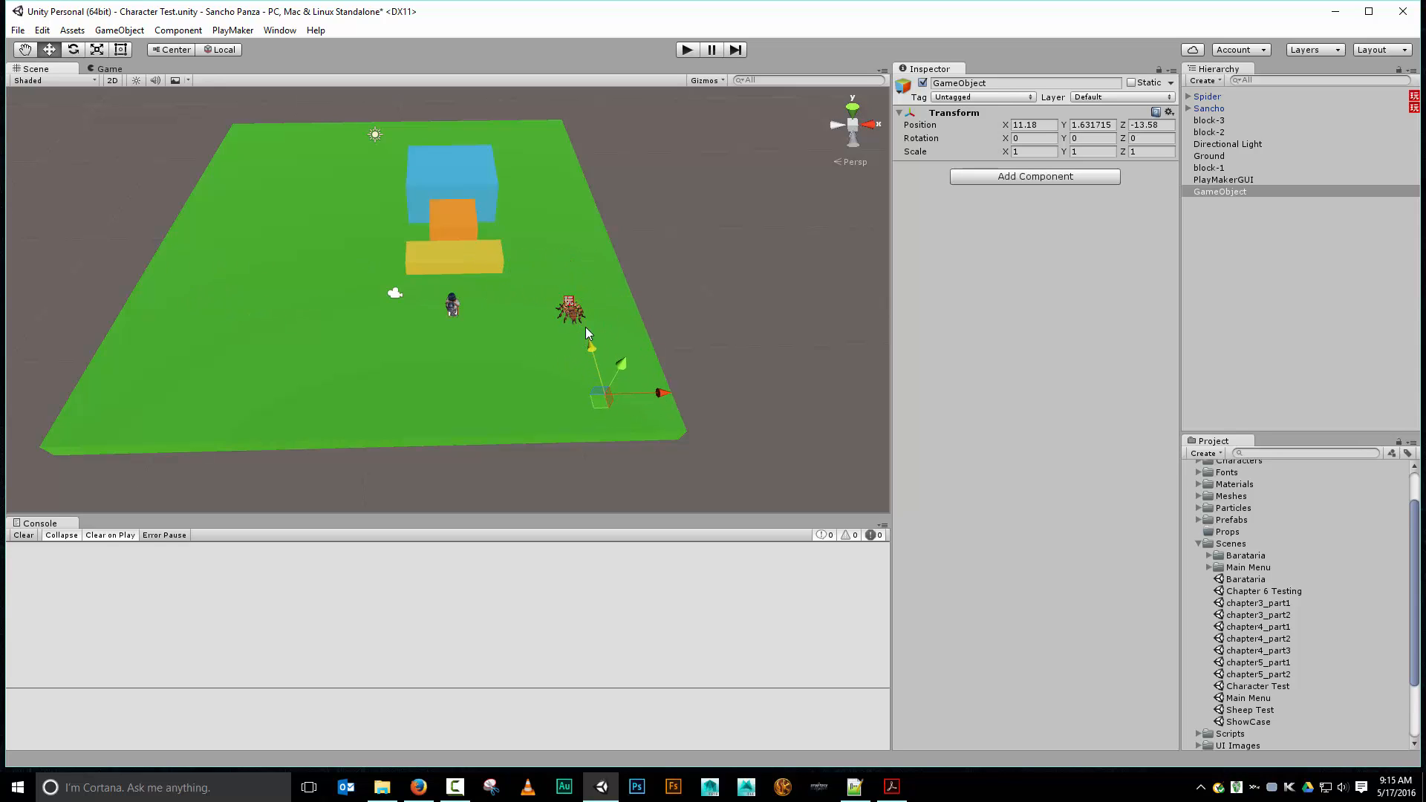
- Rename the new empty GameObject as spider_waypoint_01
left_click(1004, 86)
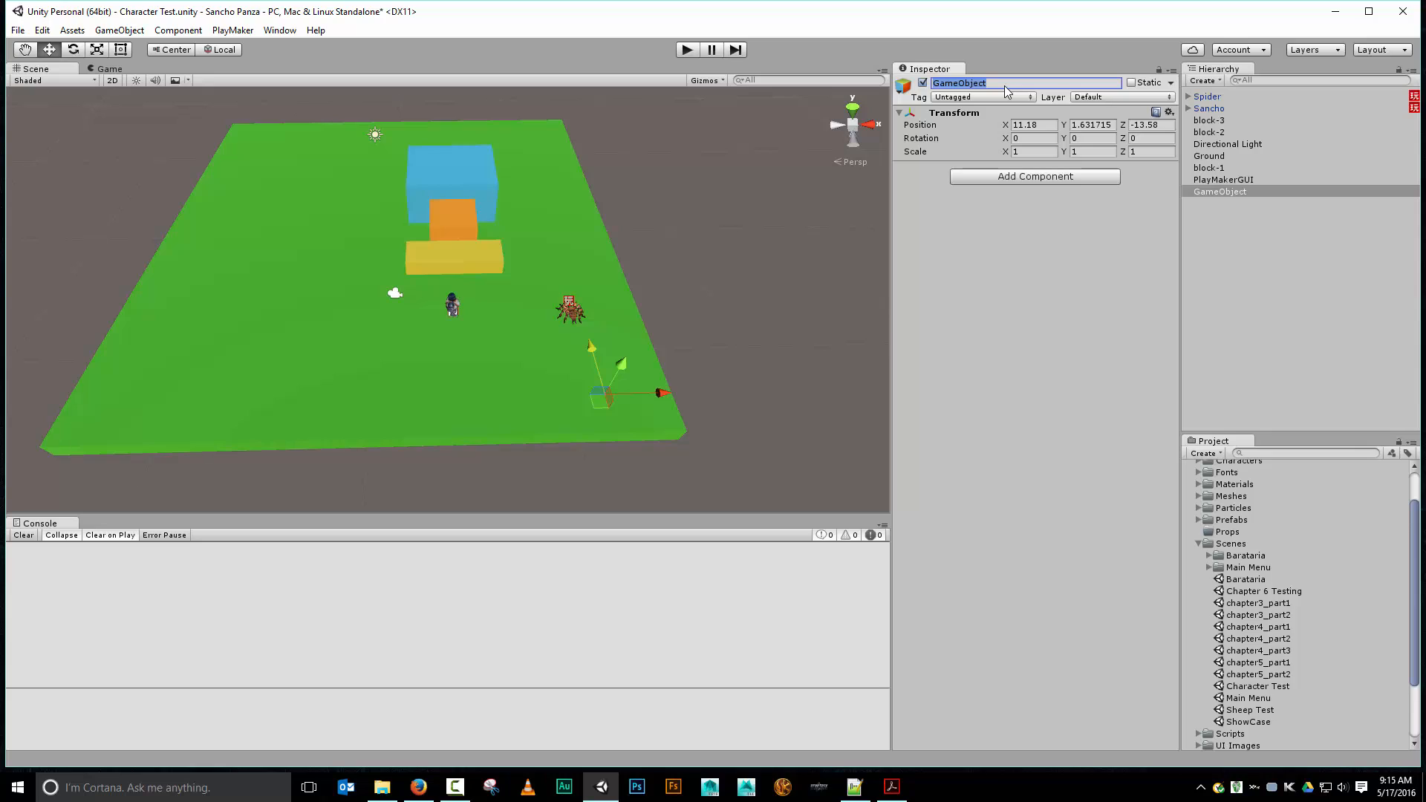
type("spider_waypoint_01")
key("Return")
- Duplicate spider_waypoint_01 and move the copy along X to the opposite near corner of the ground, about X -10.41
left_click(1204, 191)
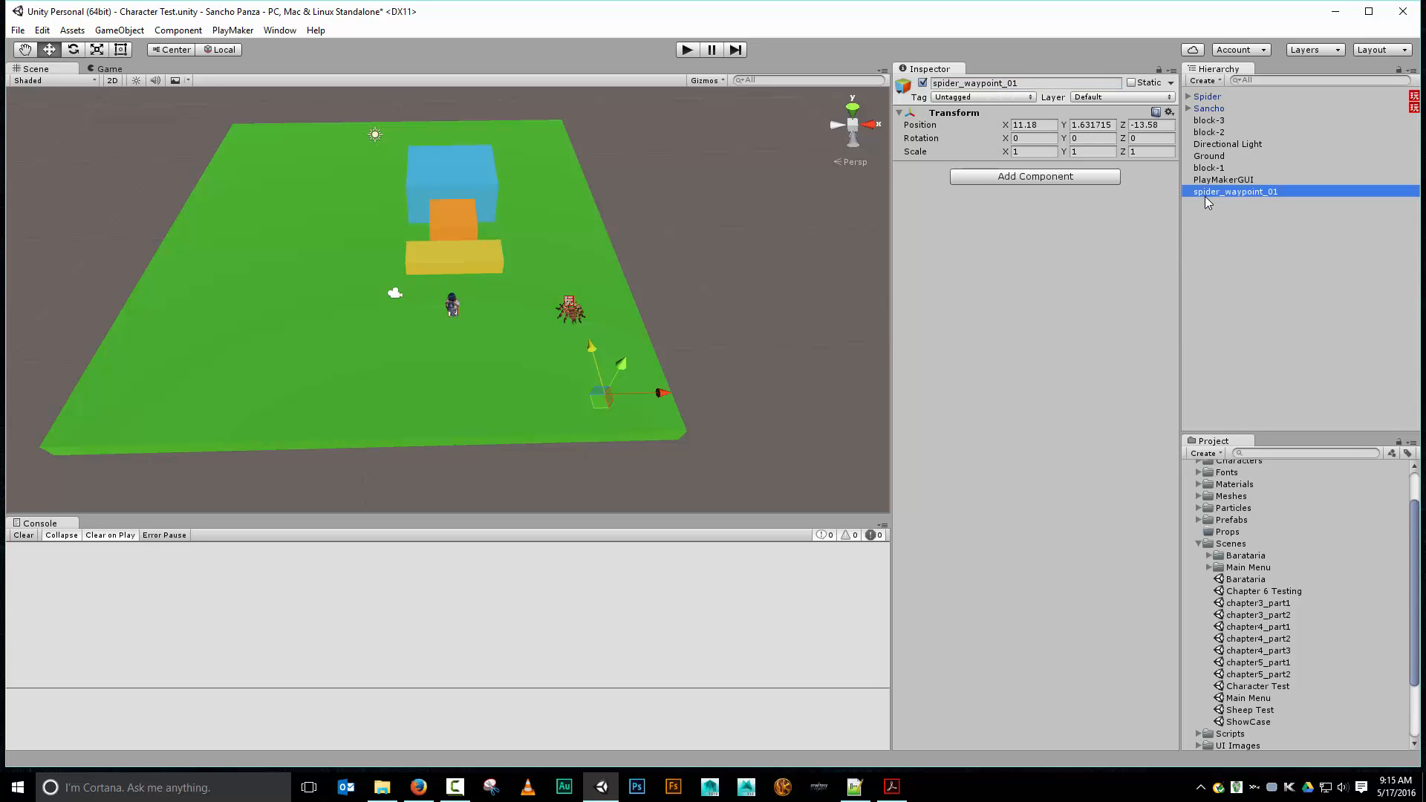
key("ctrl+d")
left_click(662, 394)
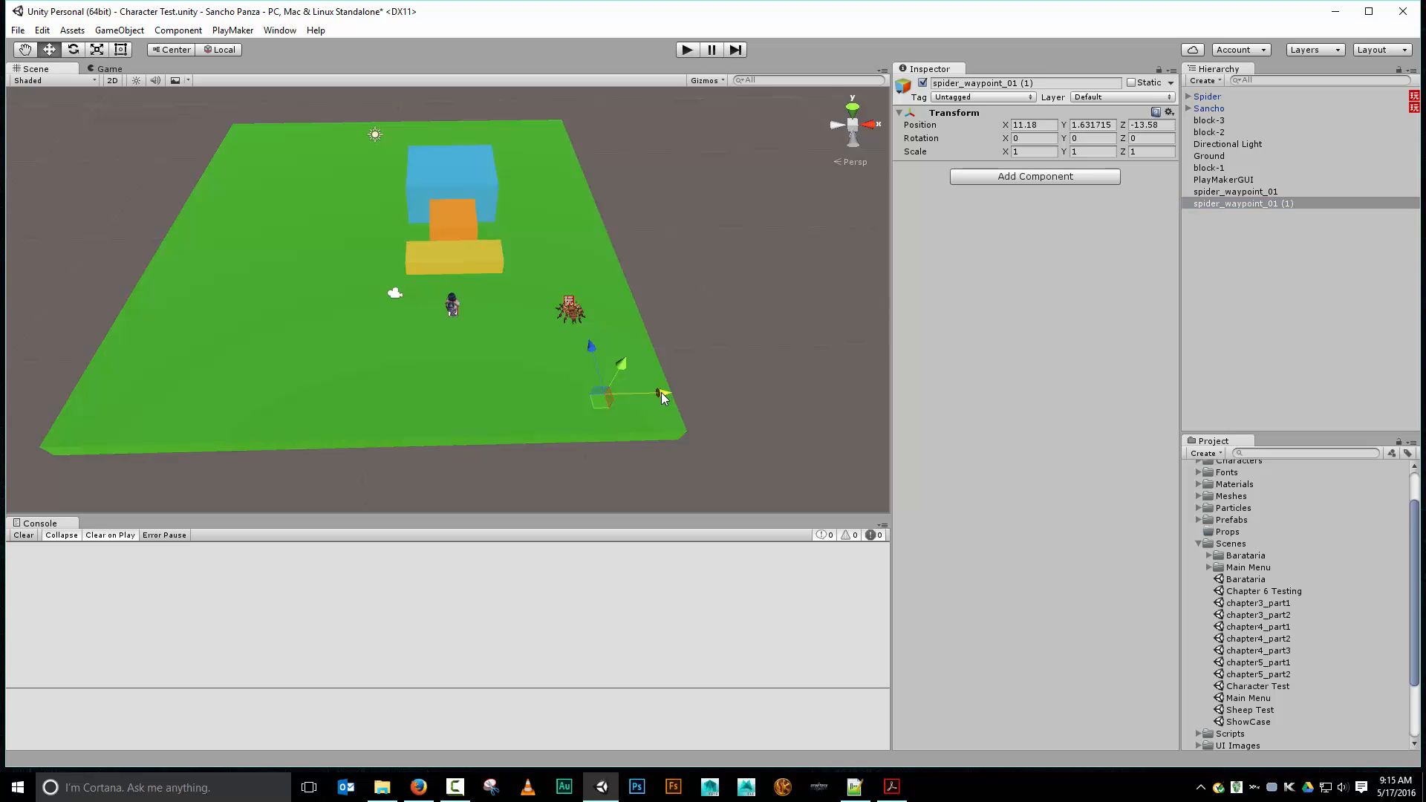
left_click_drag(662, 395, 207, 411)
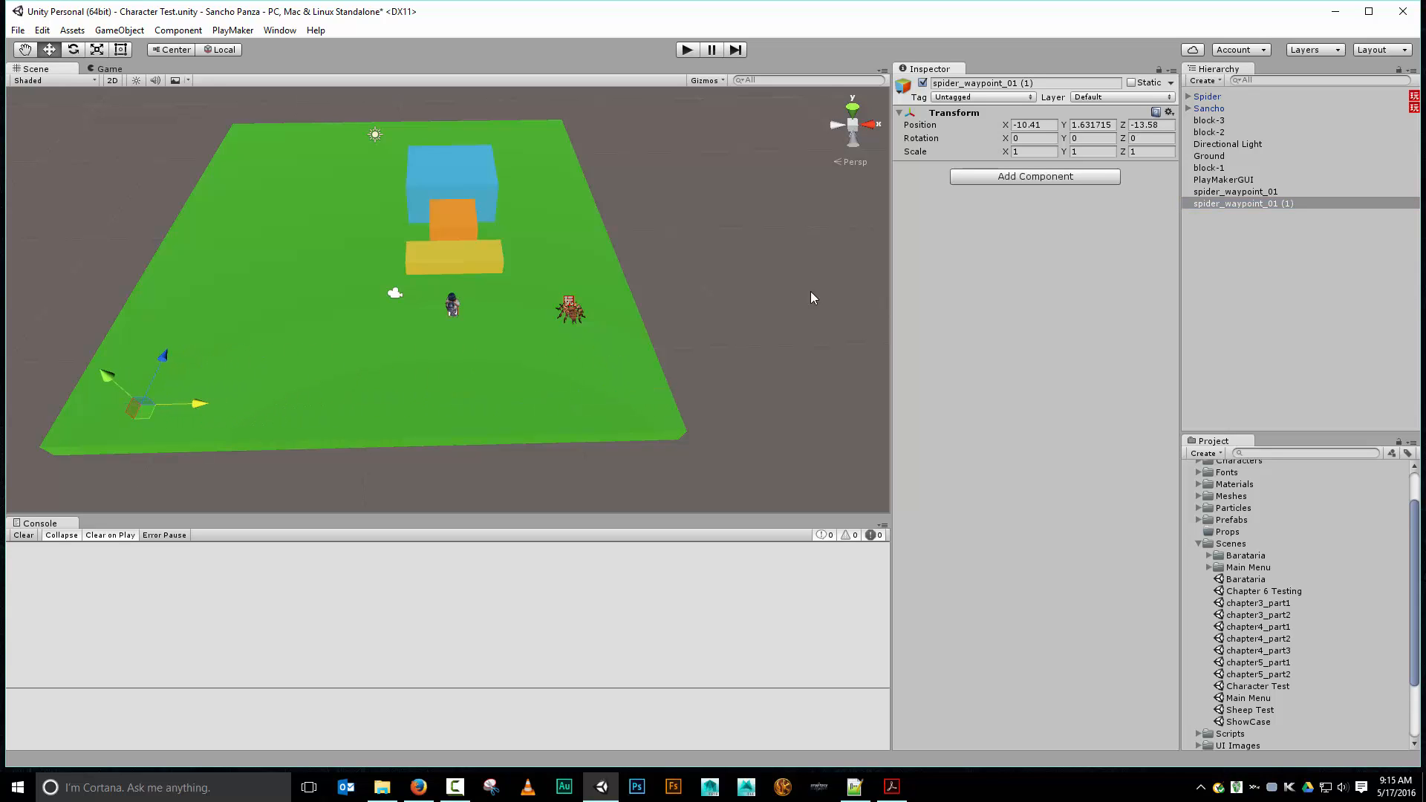
- Rename the copy of spider_waypoint_01 as spider_waypoint_02
left_click(1060, 85)
left_click(1059, 85)
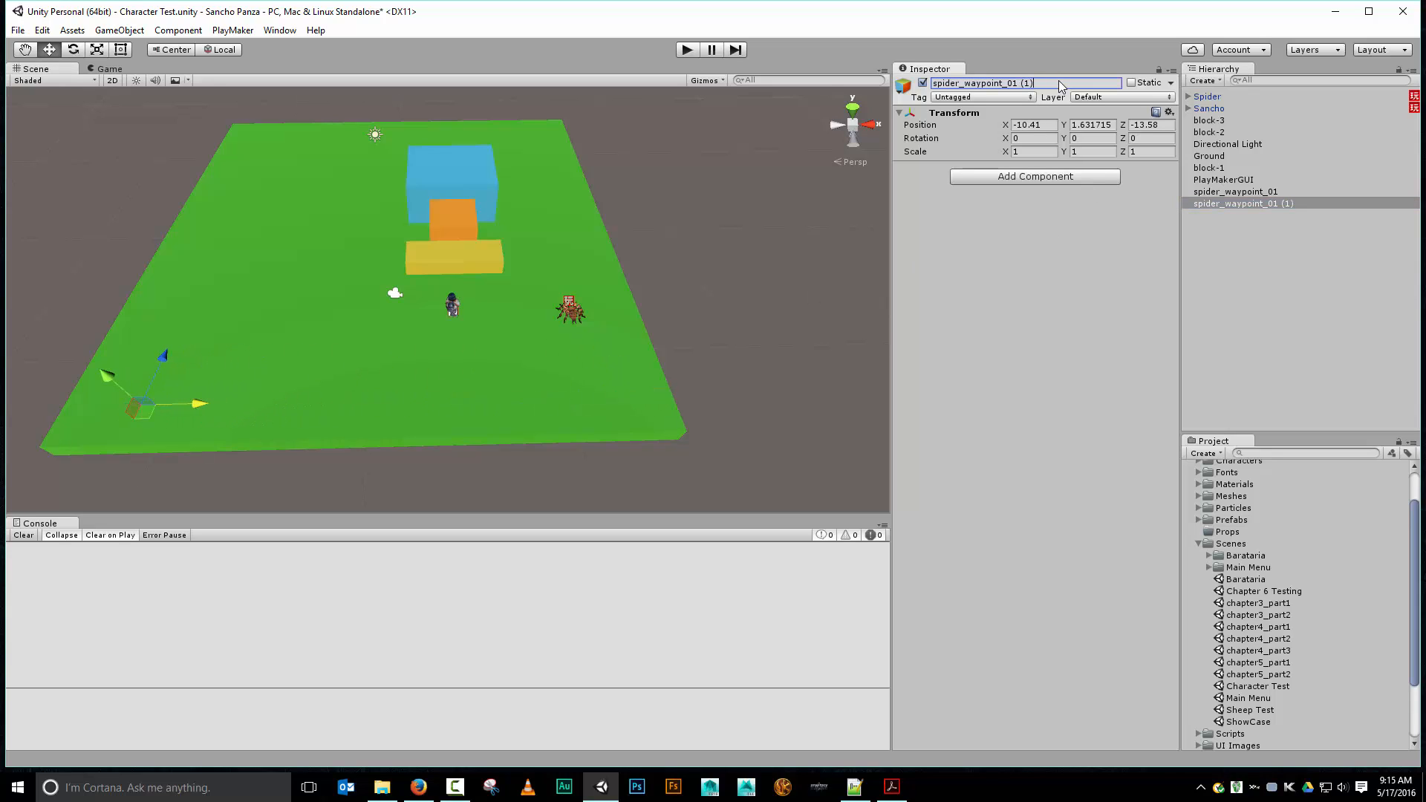
key("BackSpace")
key("BackSpace")
key("BackSpace")
key("BackSpace")
key("BackSpace")
type("2")
key("Return")
- Duplicate spider_waypoint_02 and move the copy along Z to the far corner of the ground, about Z 10.89
left_click(1231, 208)
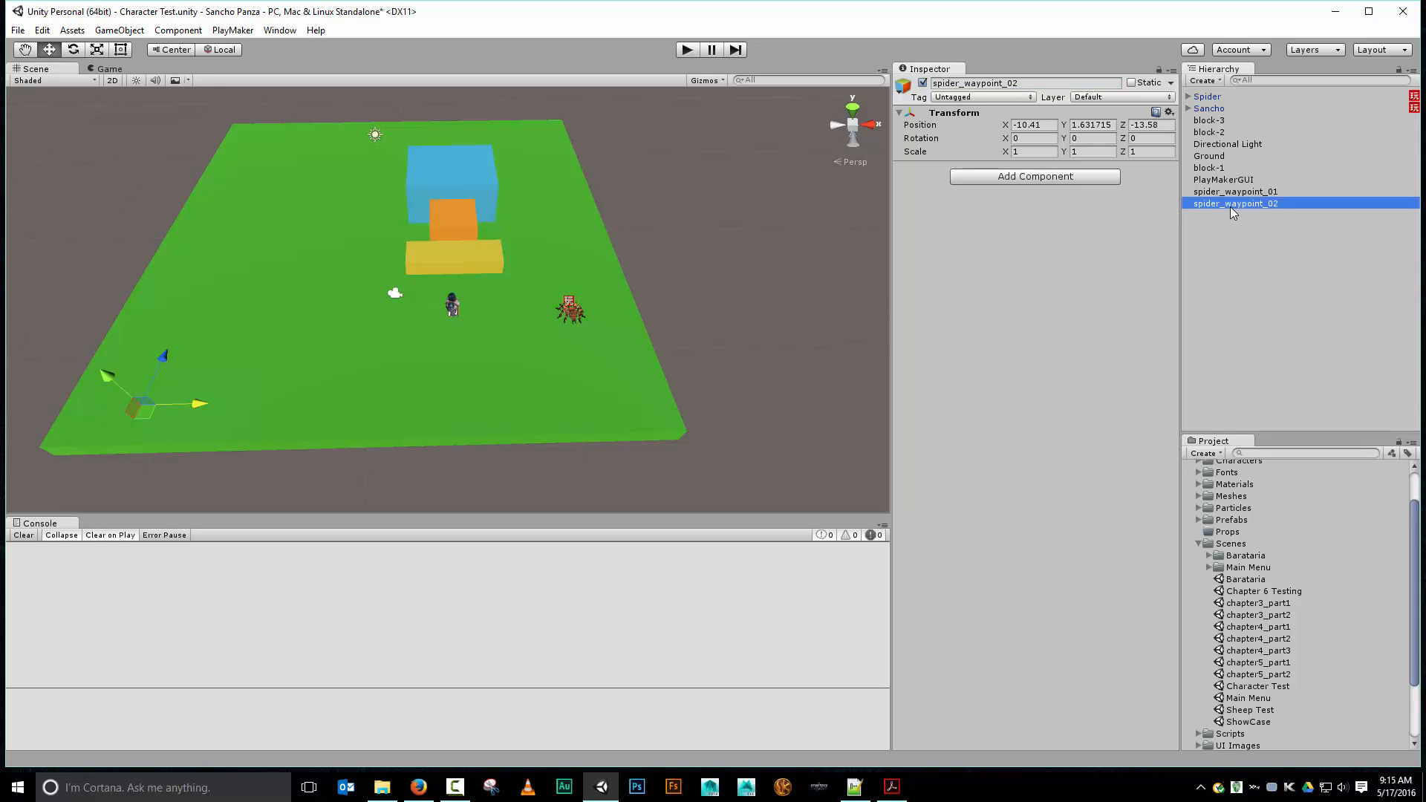
key("ctrl+d")
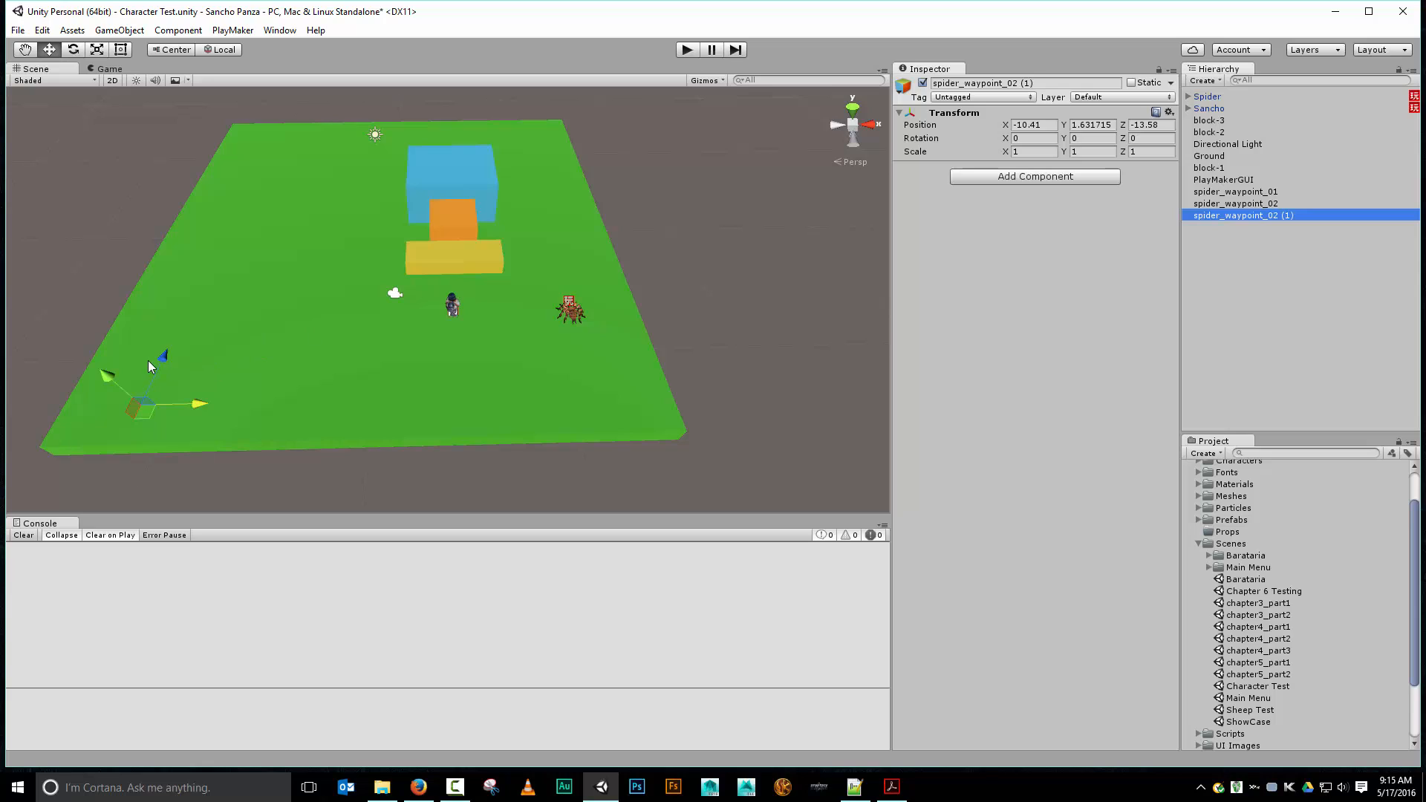
left_click_drag(164, 364, 277, 93)
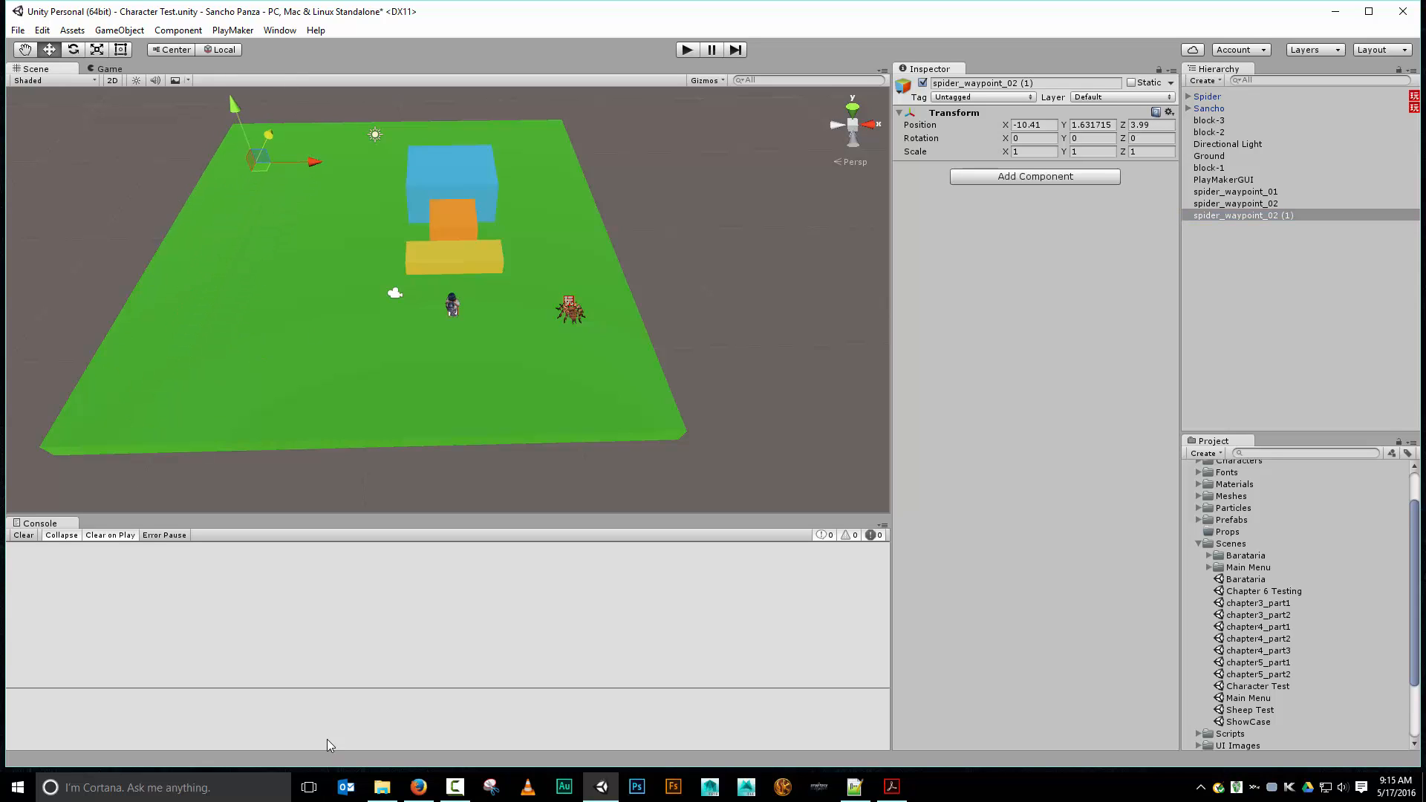
left_click_drag(356, 667, 359, 664)
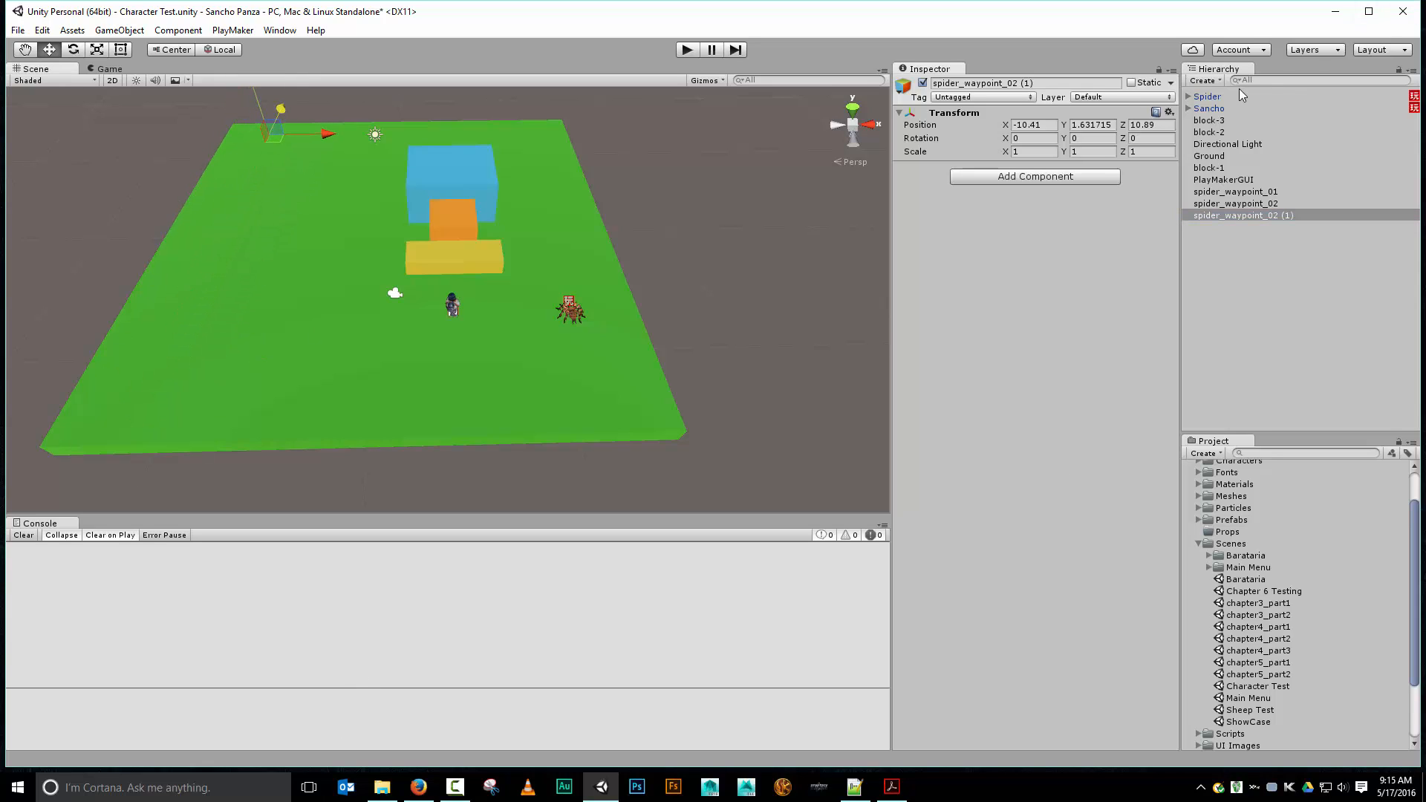
- Rename the copy of spider_waypoint_02 as spider_waypoint_03
left_click(1106, 84)
left_click(1107, 85)
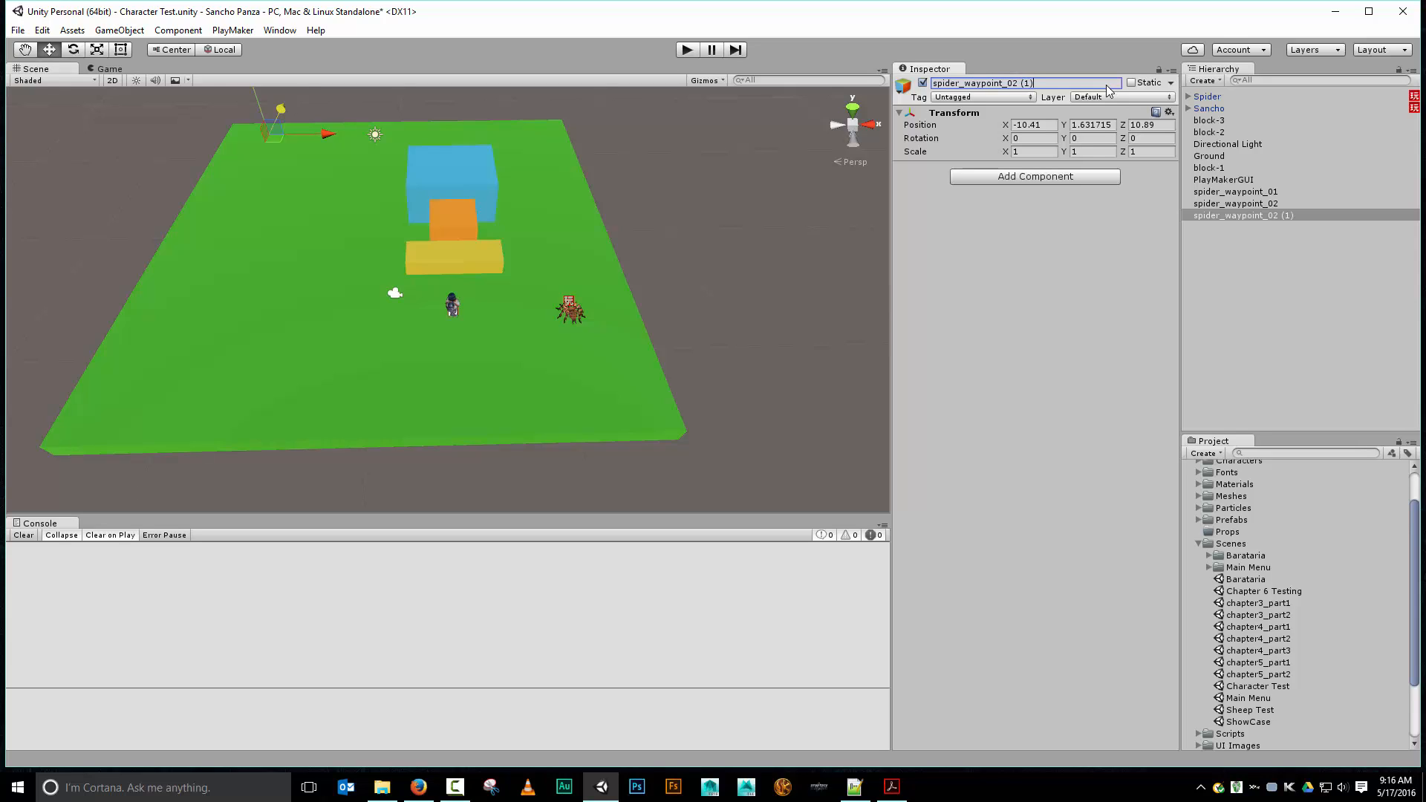
key("BackSpace")
key("BackSpace")
key("BackSpace")
key("BackSpace")
type("3")
- Duplicate spider_waypoint_03 and move the copy along X to the remaining far corner of the ground, about X 10.68
left_click(1204, 216)
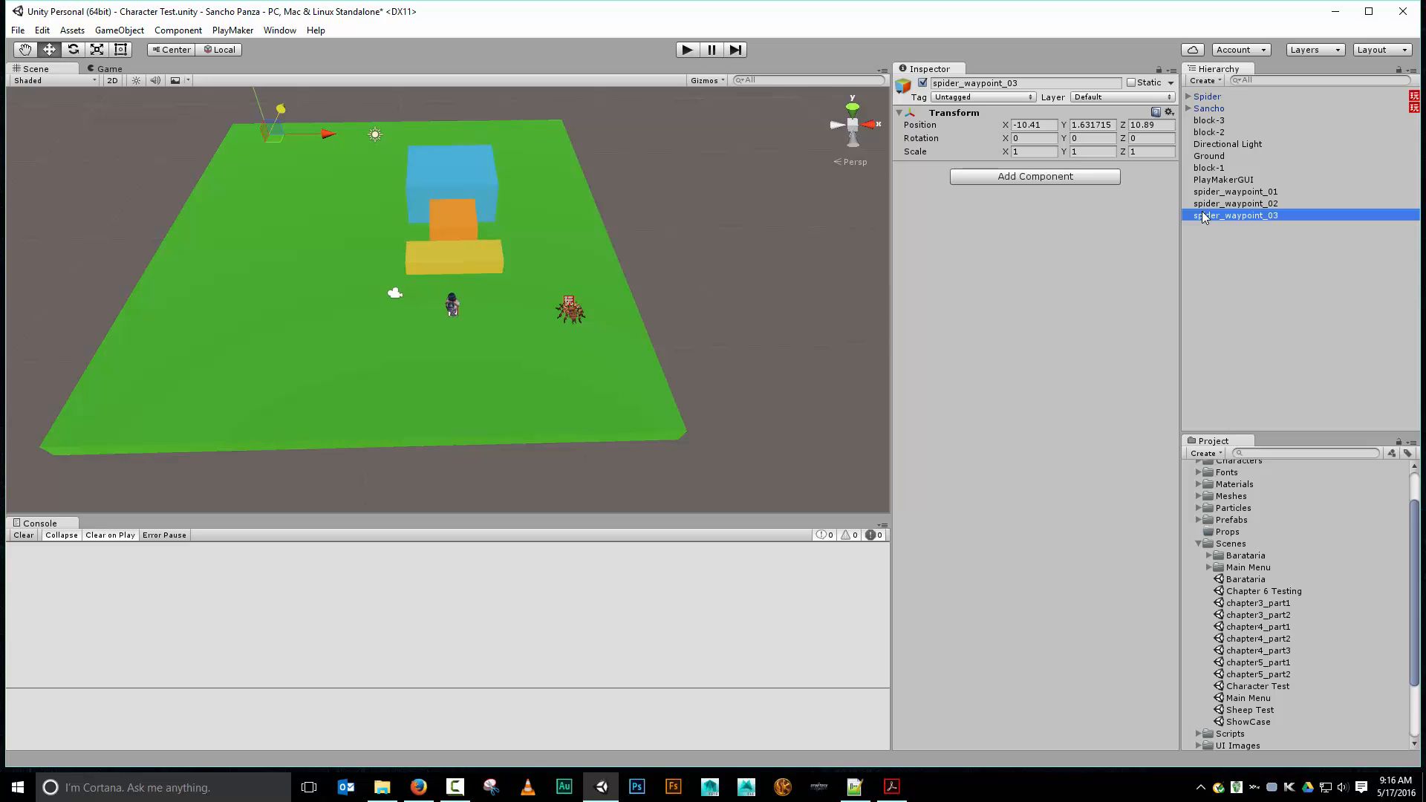
key("ctrl+d")
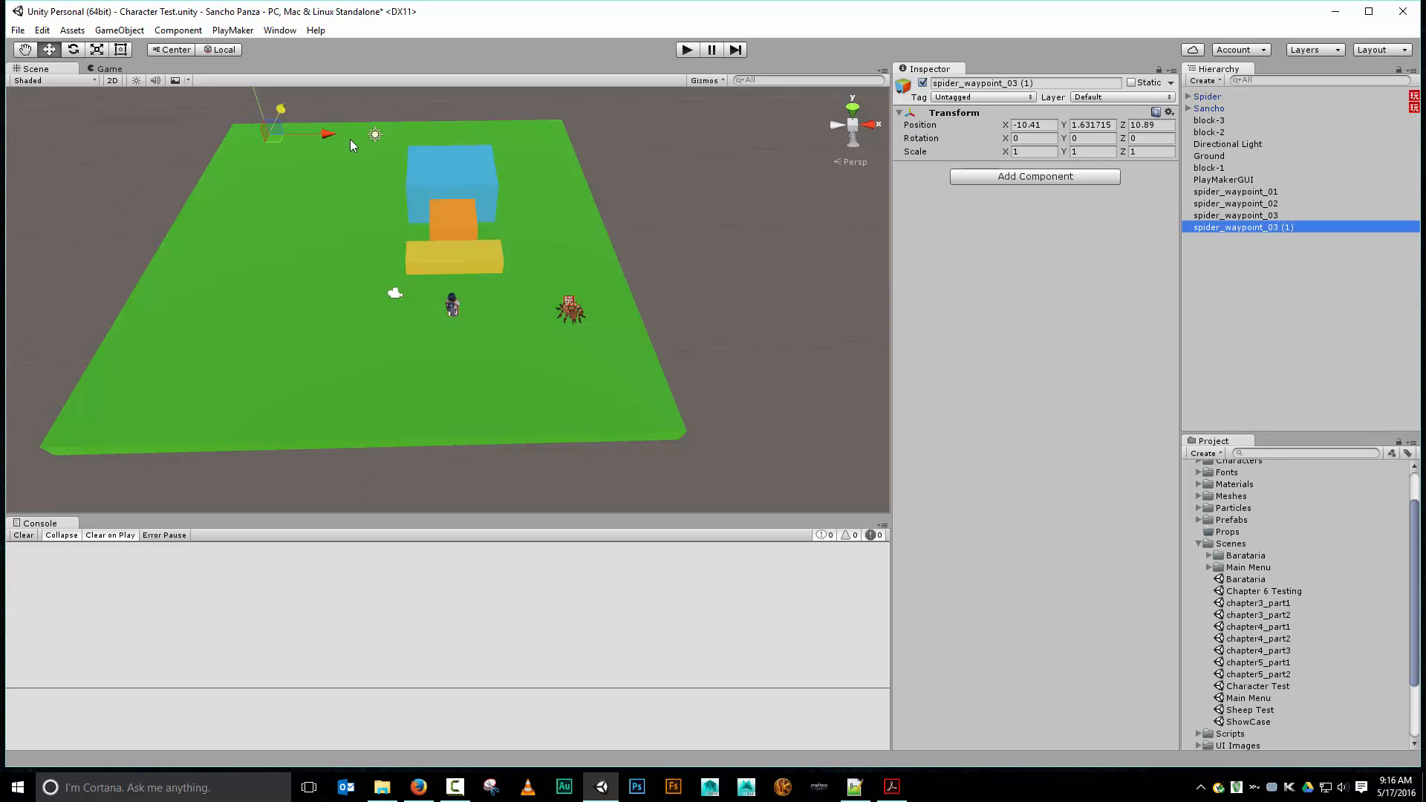
left_click_drag(328, 138, 583, 150)
- Rename the copy of spider_waypoint_03 as spider_waypoint_04
left_click(1078, 83)
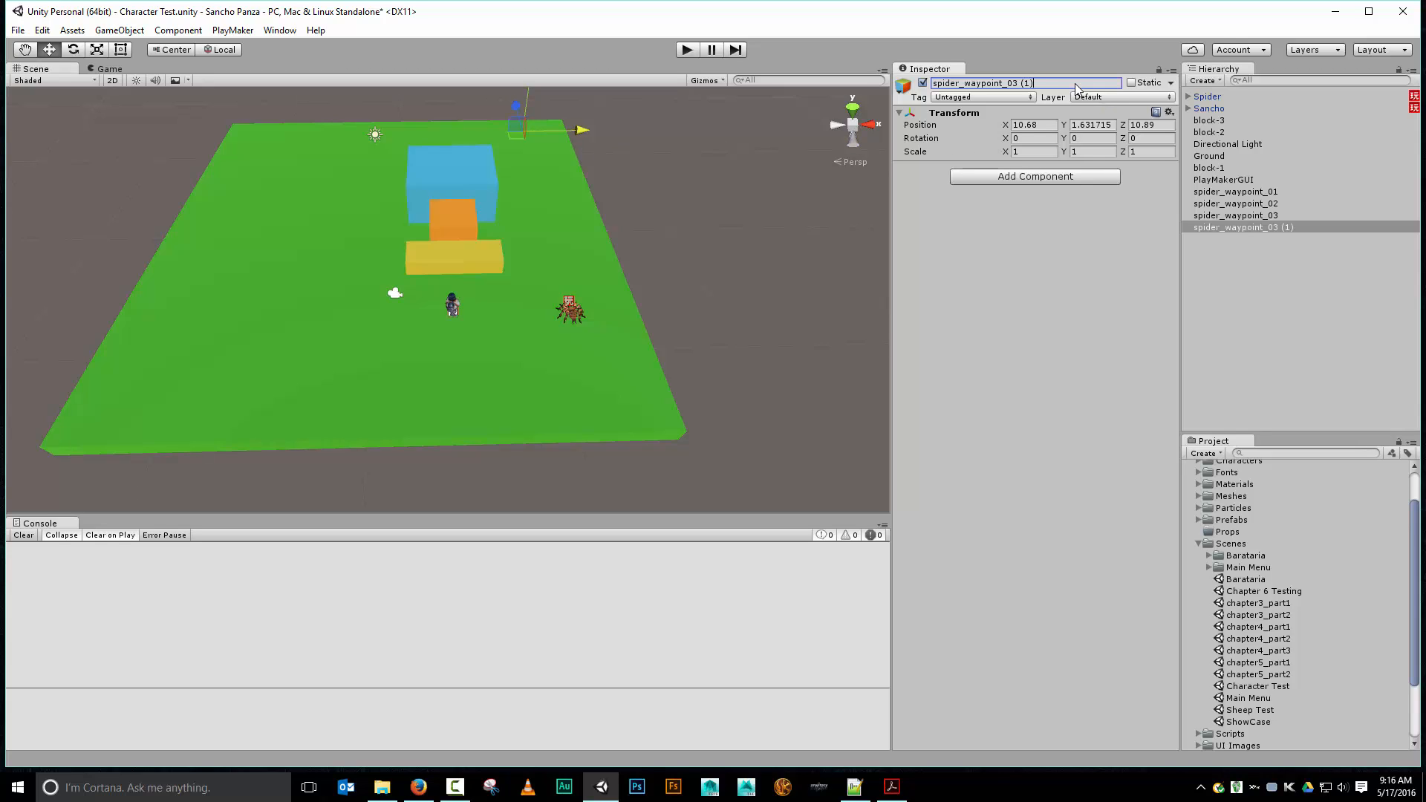
left_click(1078, 84)
key("BackSpace")
key("BackSpace")
key("BackSpace")
key("BackSpace")
type("4")
key("Return")
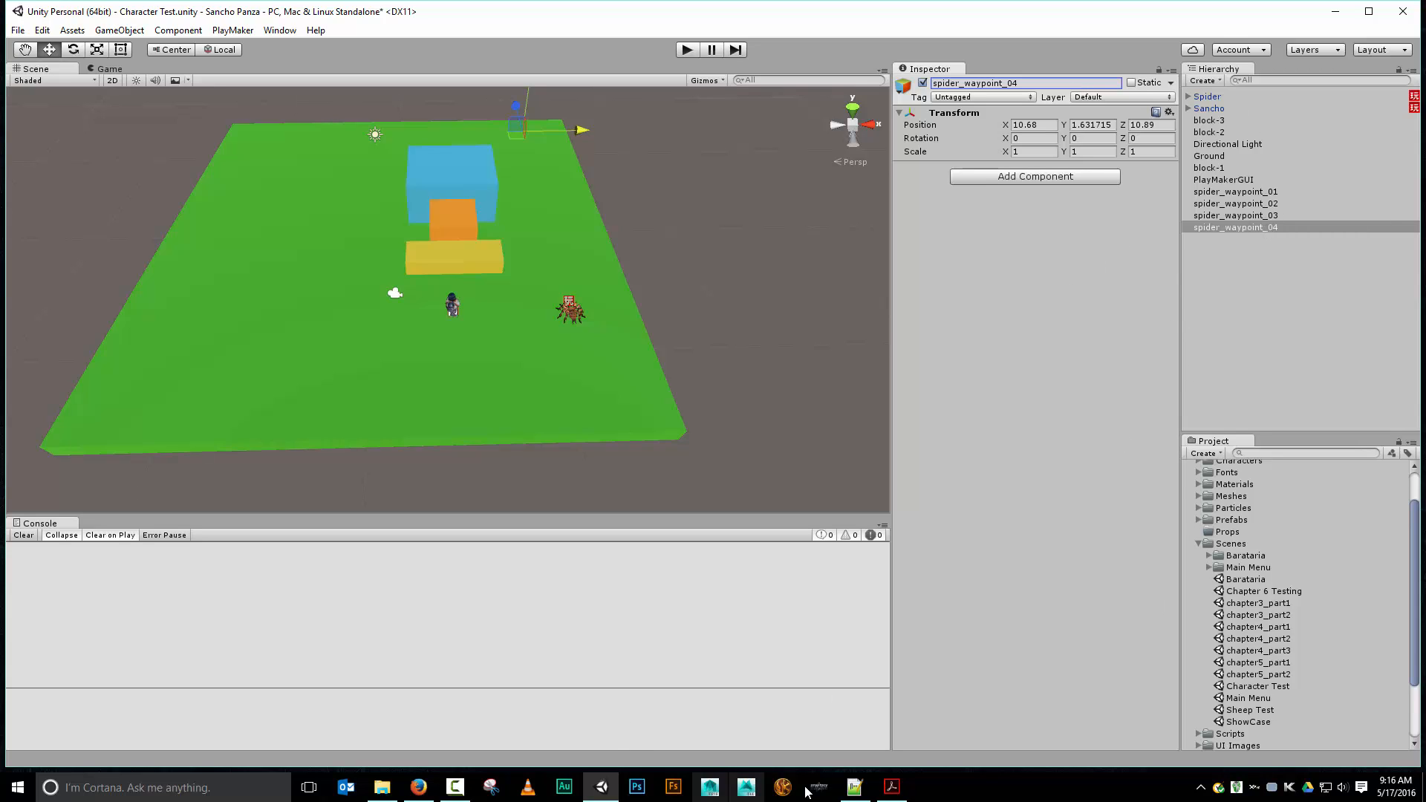
- Assign spider_waypoint_01 through spider_waypoint_04 to Elements 0 to 3 of the Spider's Patrolling waypoints array
left_click(1218, 97)
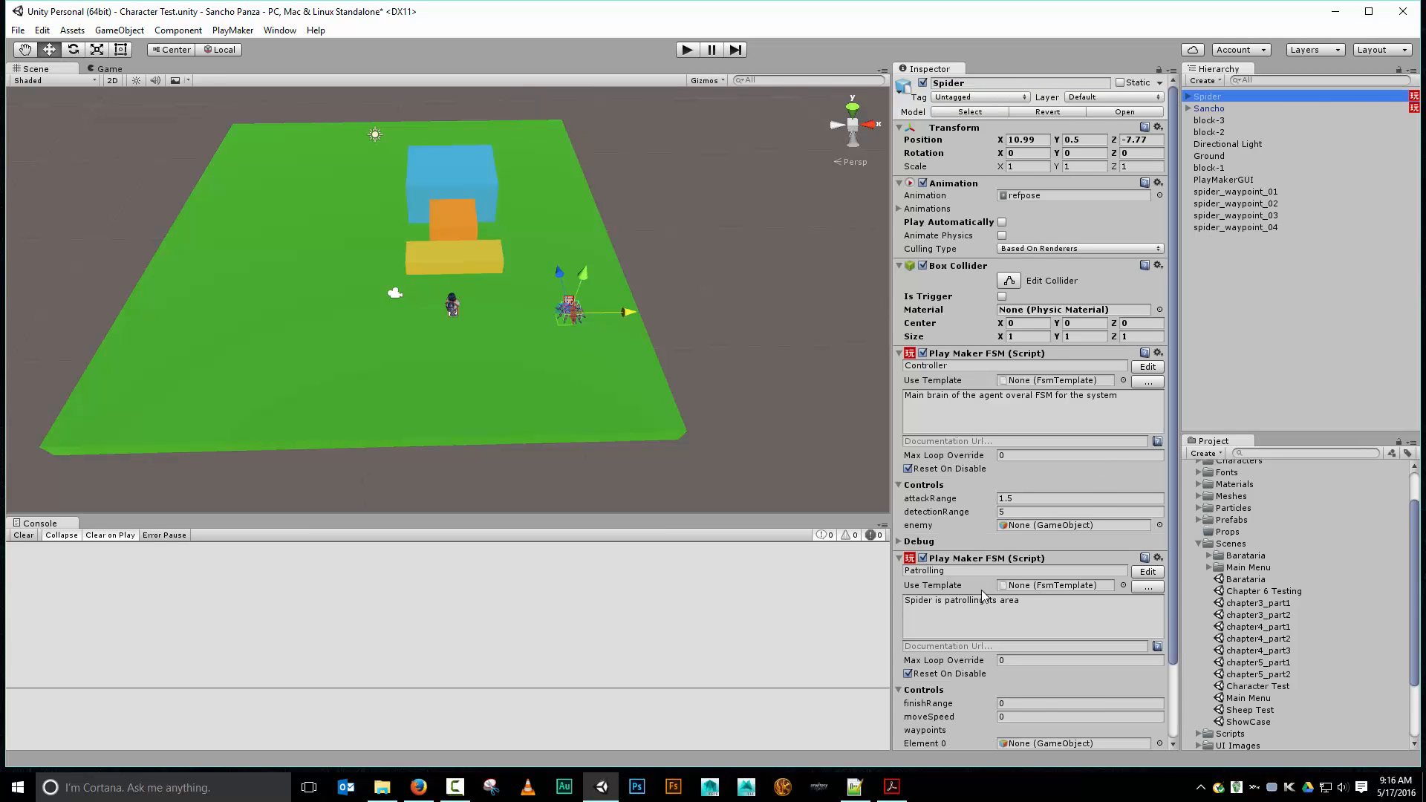
scroll(980, 594, "down", 3)
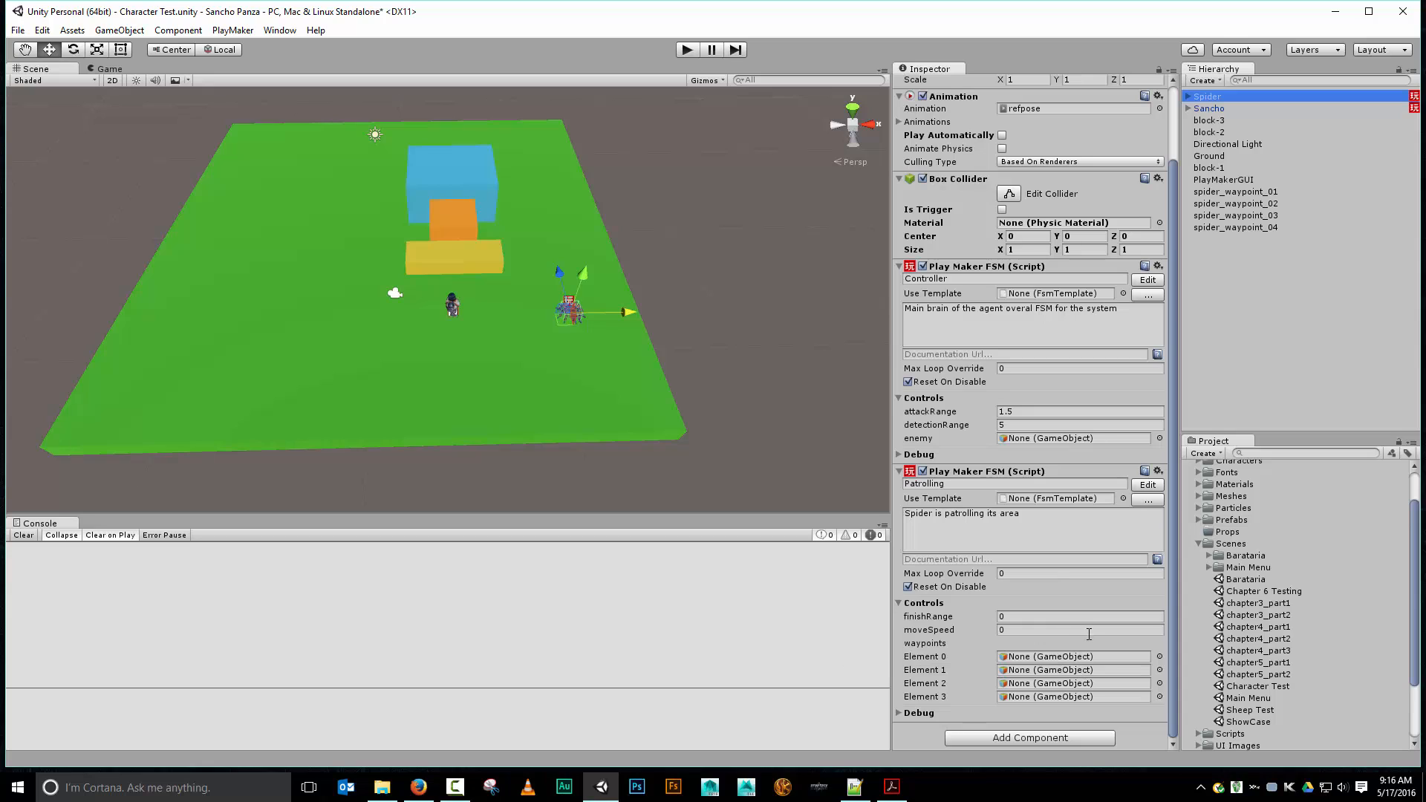
left_click_drag(1236, 193, 1069, 657)
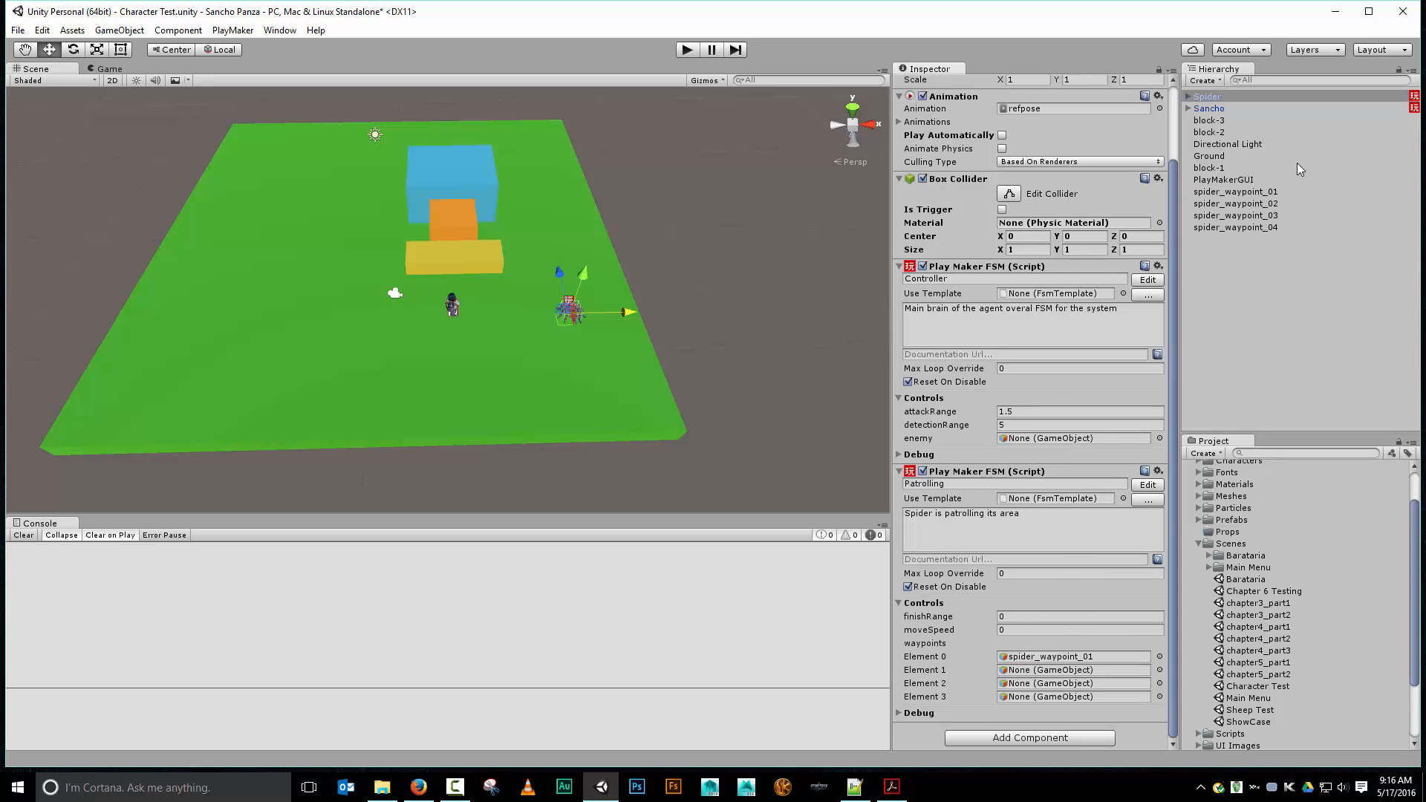
left_click_drag(1236, 203, 1070, 671)
left_click_drag(1253, 216, 1079, 689)
left_click_drag(1222, 233, 1040, 700)
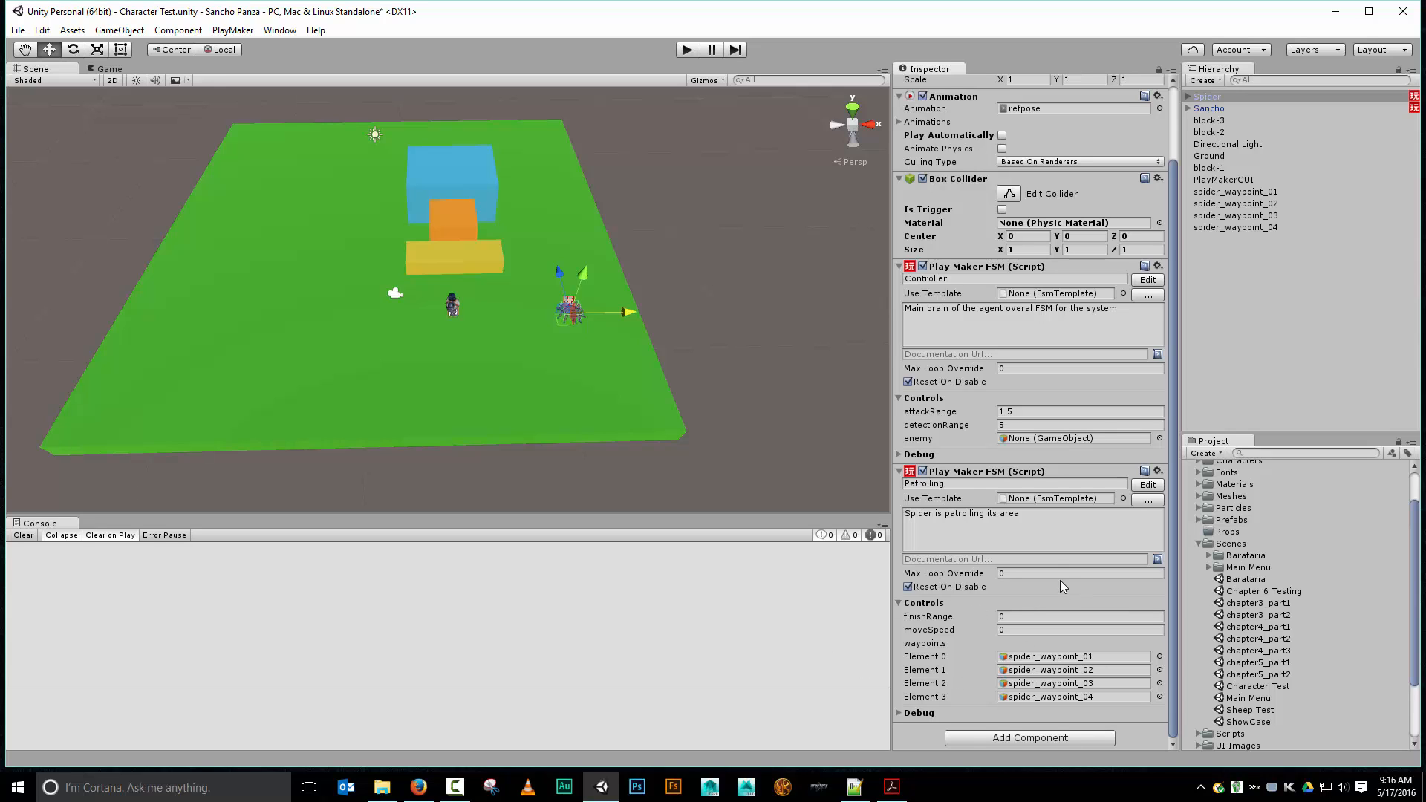
- Reopen the Patrolling FSM for editing, dismiss the PlayMaker welcome and Upgrade Guide windows, and show the FSM's events
left_click(1149, 486)
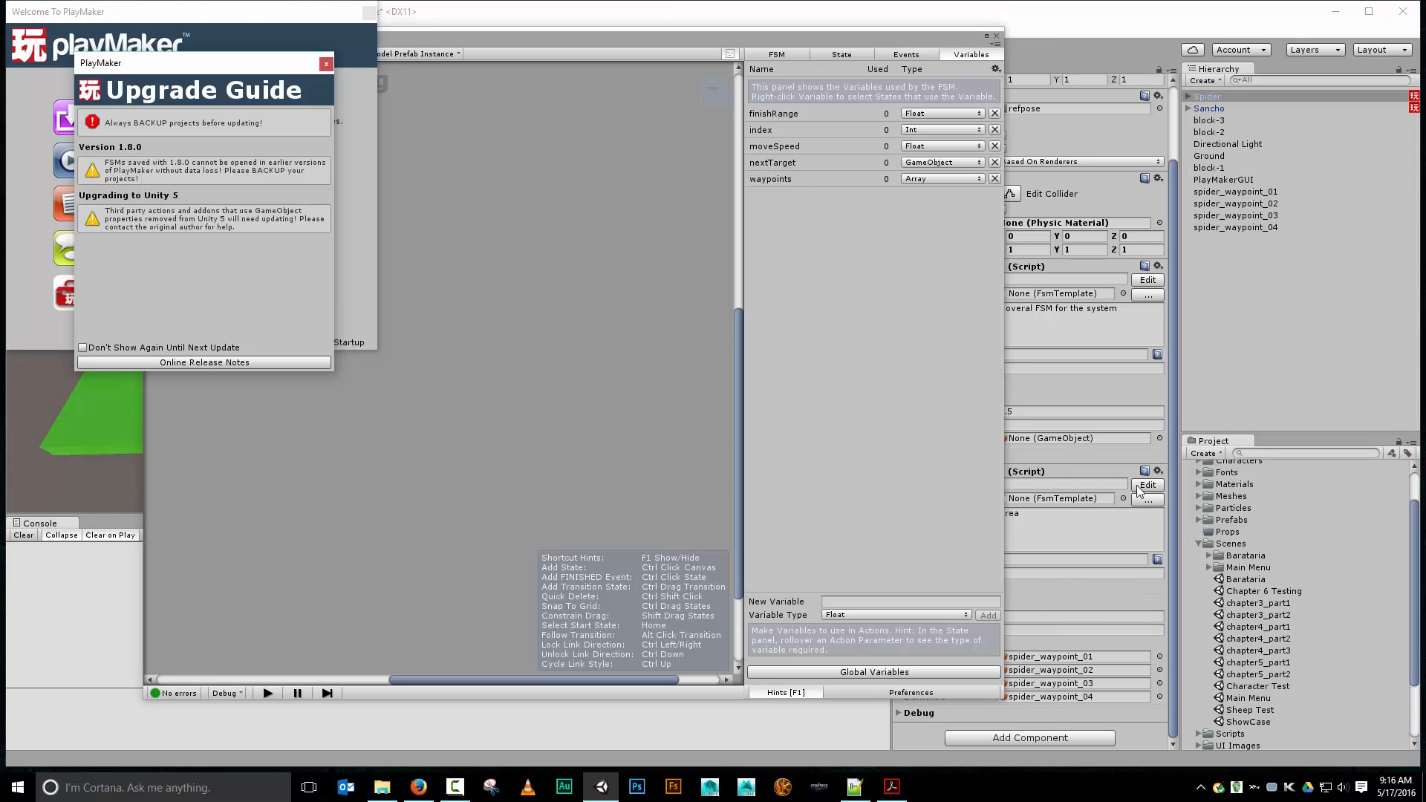
left_click(326, 64)
left_click(369, 12)
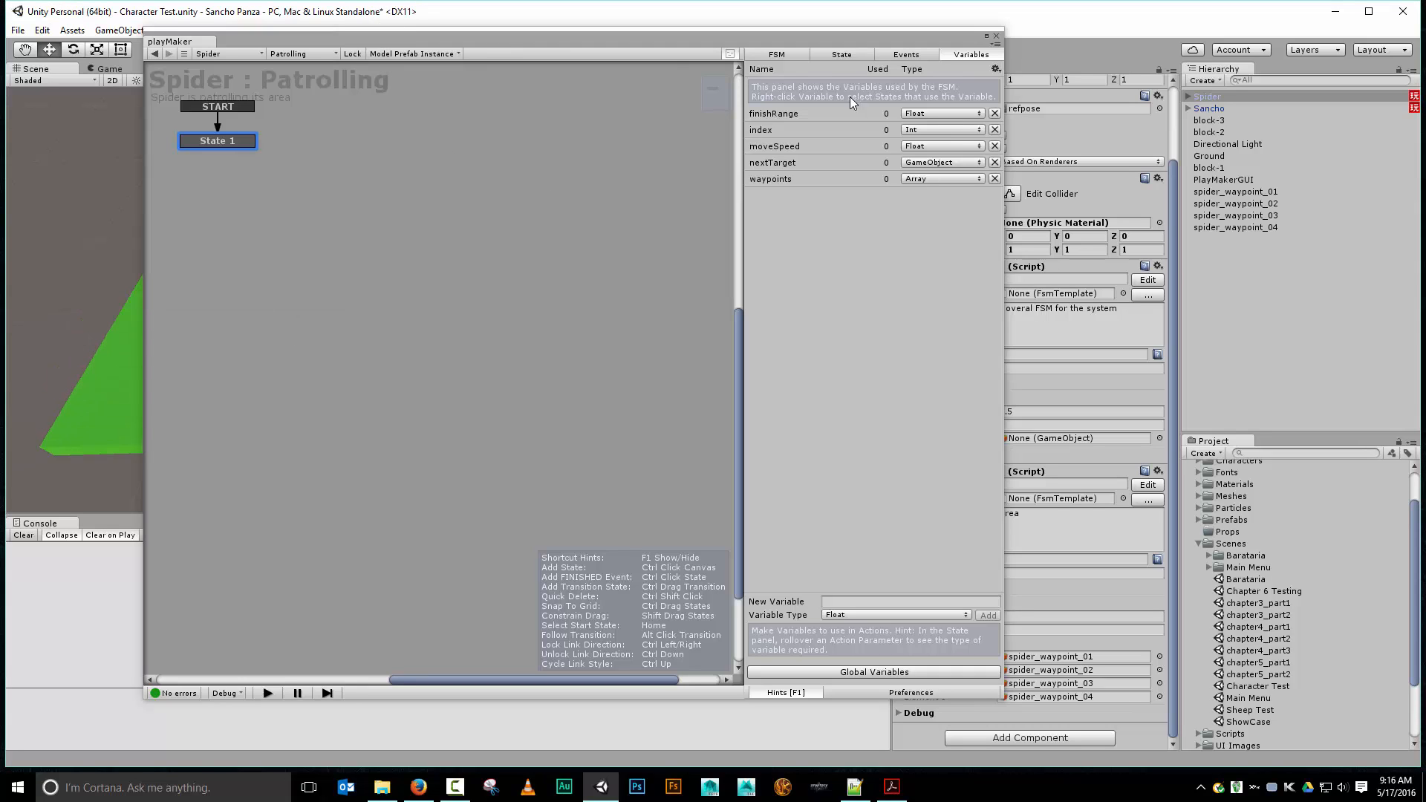
left_click(906, 55)
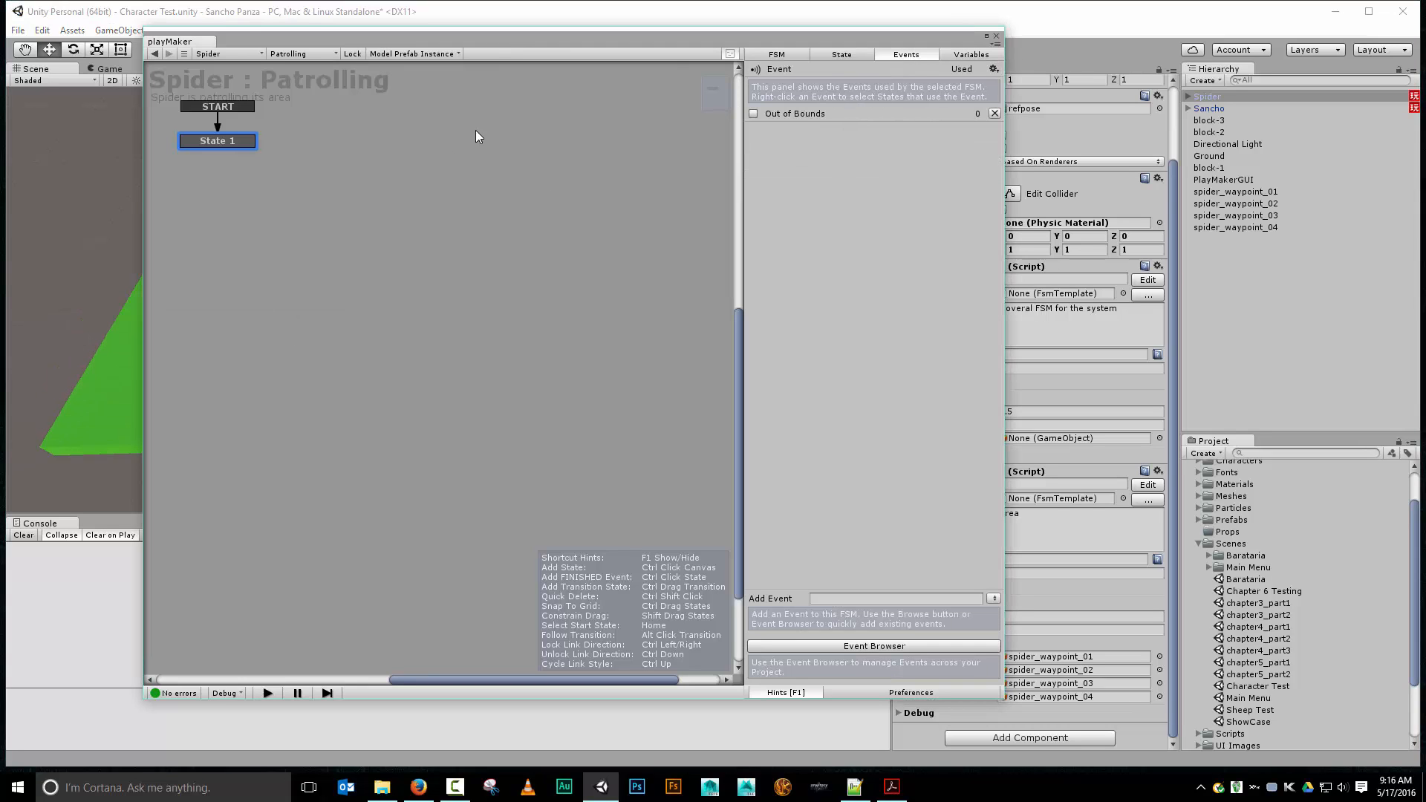